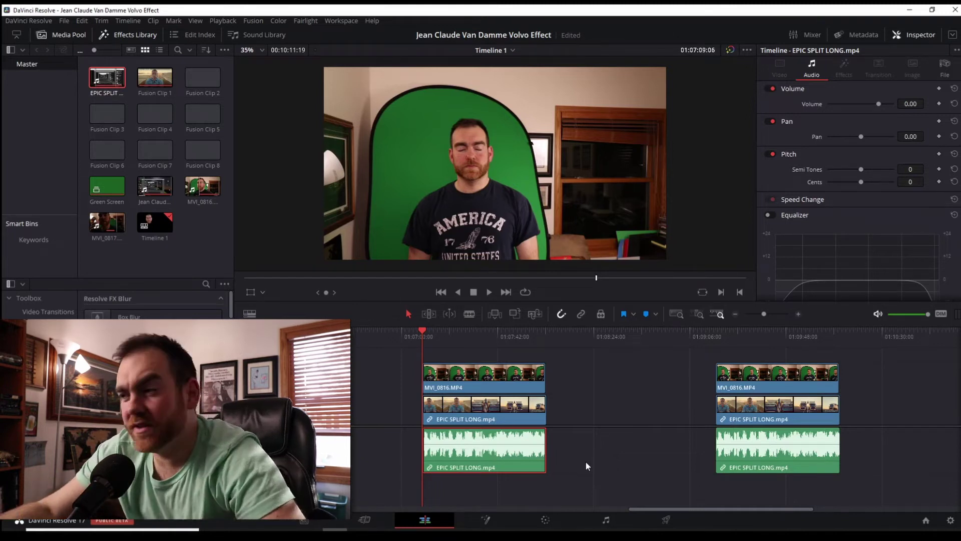
Mute the EPIC SPLIT LONG.mp4 audio and re-enable MVI_0816.MP4 above the Van Damme footage
click(511, 377)
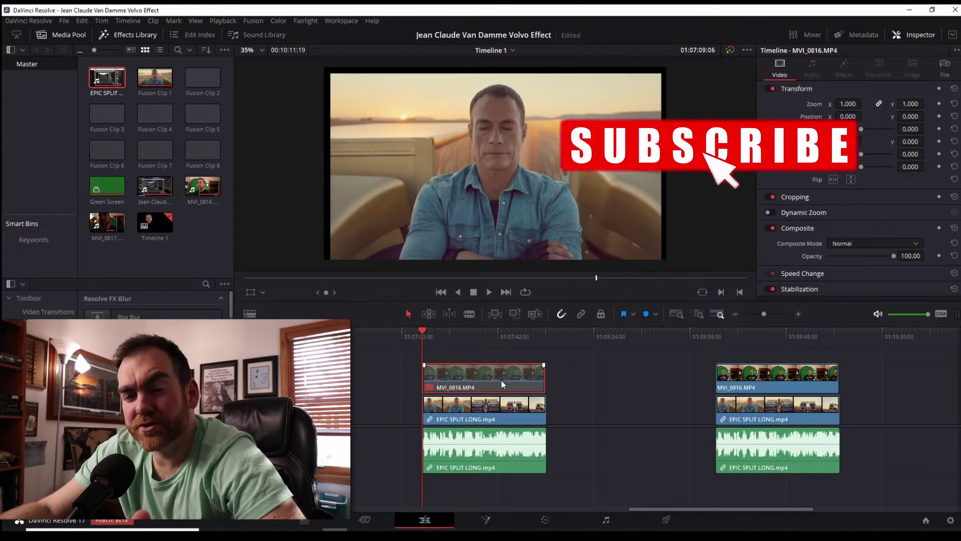
click(529, 461)
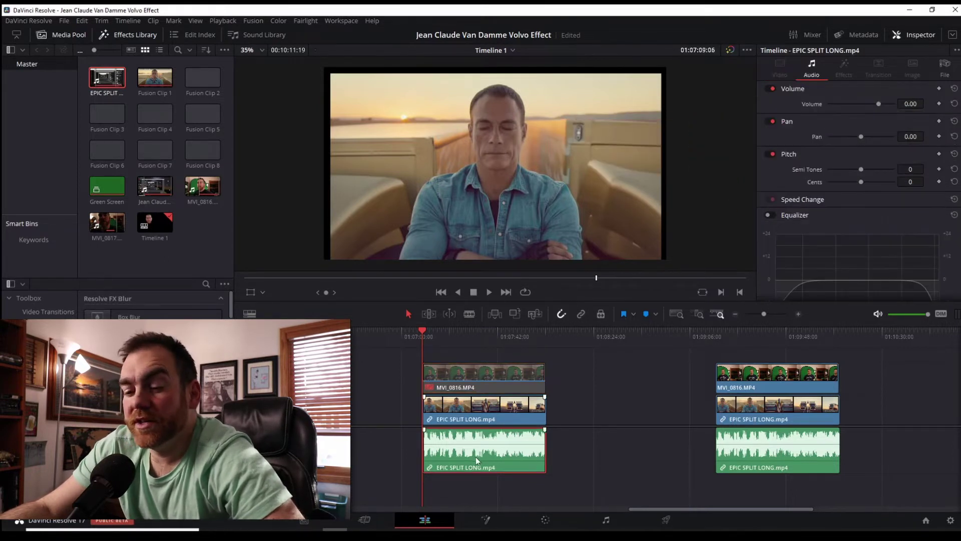
key(d)
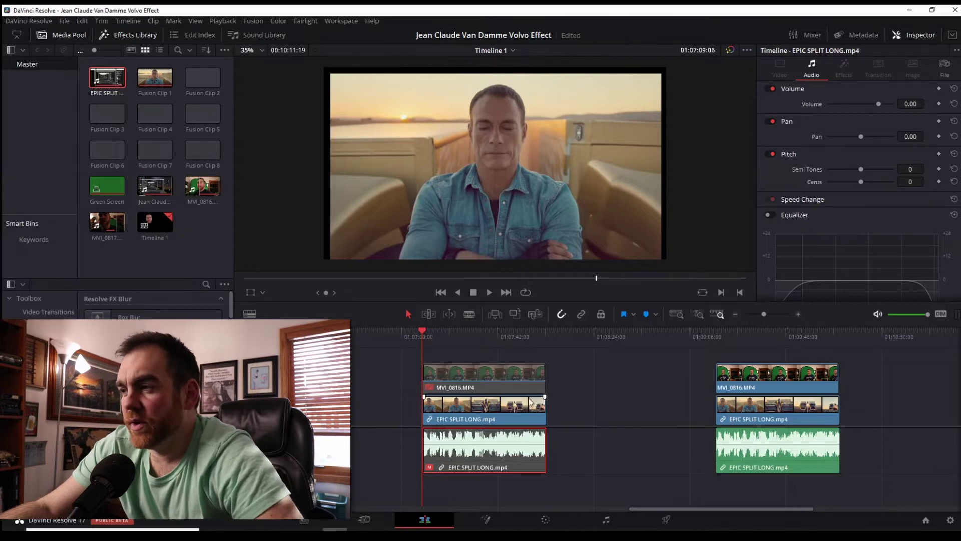
click(470, 380)
key(d)
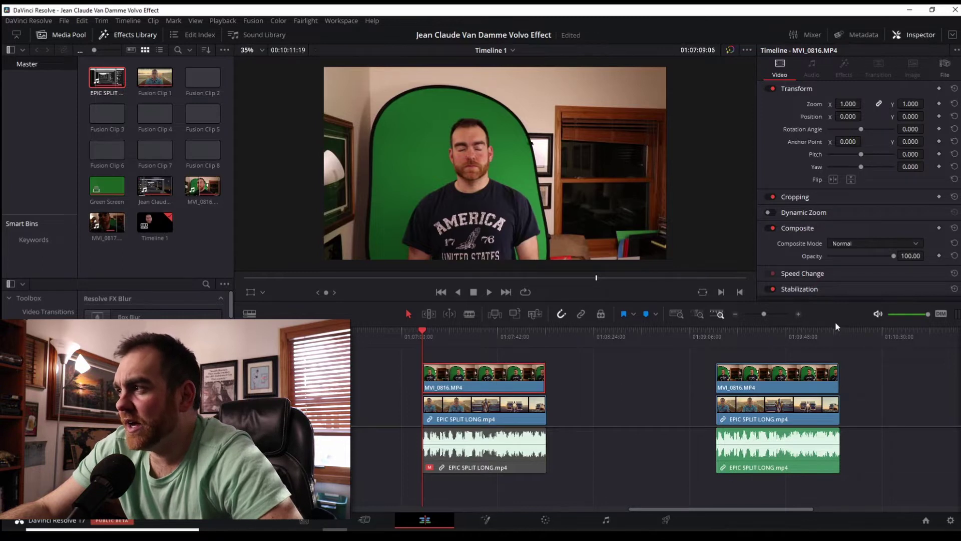
Set the green-screen clip to zoom 1.320, position 195/99, rotation -2.750, then restore opacity to 100
drag(894, 255, 863, 255)
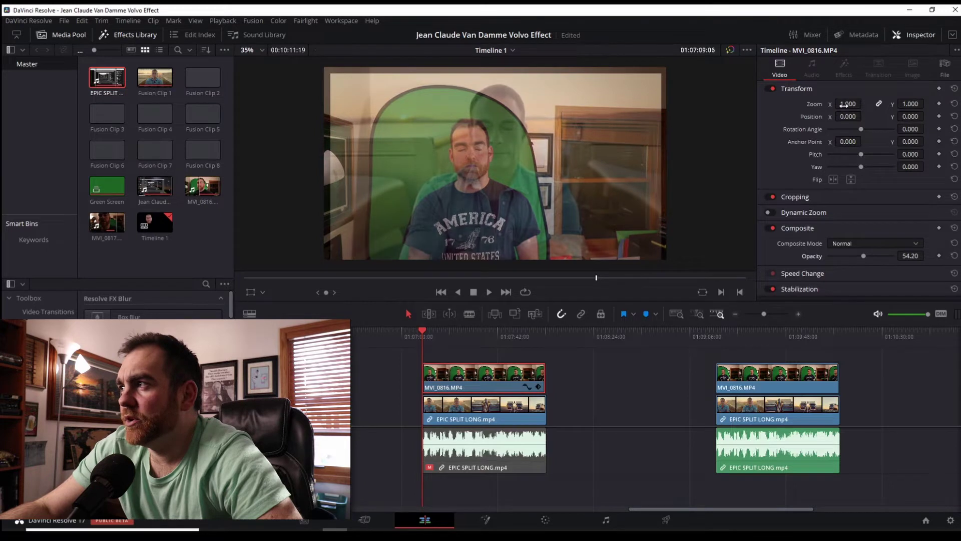
drag(848, 103, 864, 116)
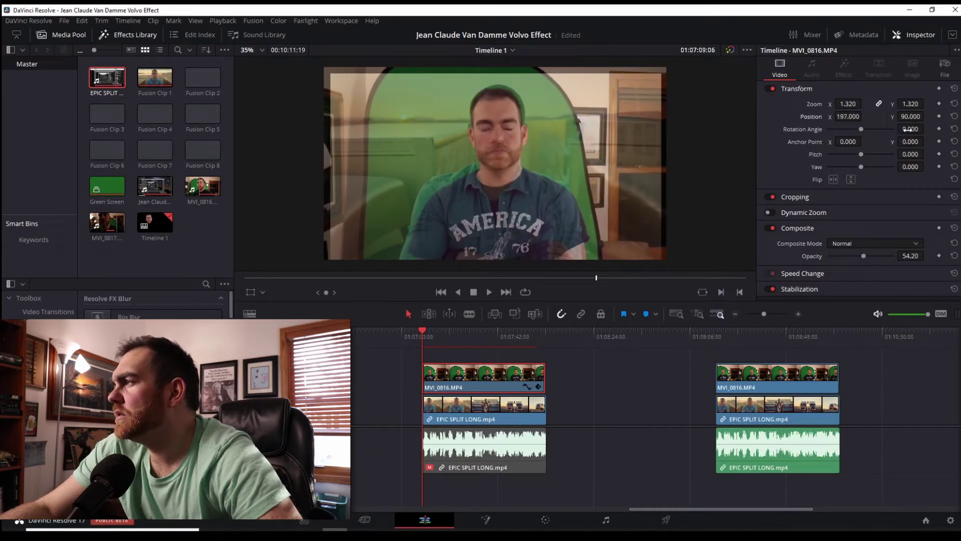
drag(859, 128, 911, 117)
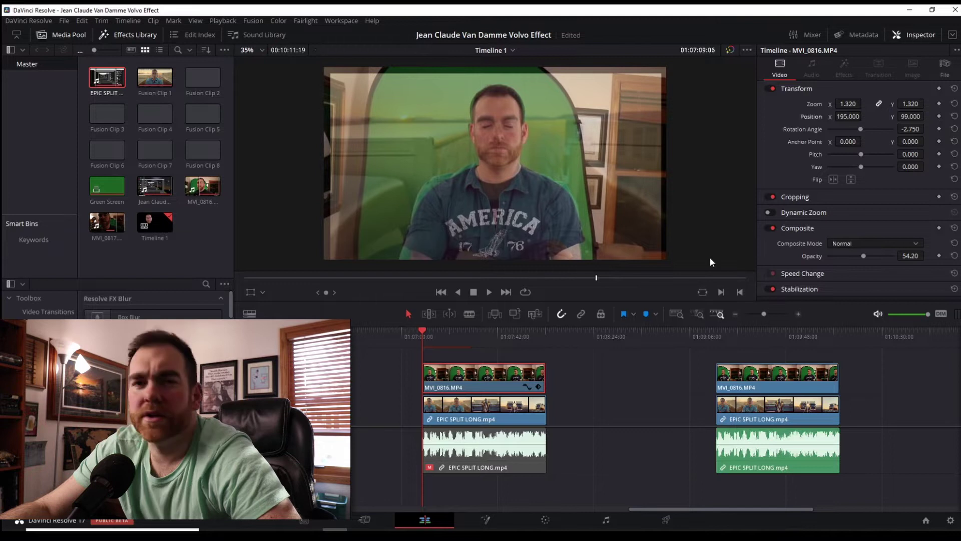
double_click(863, 255)
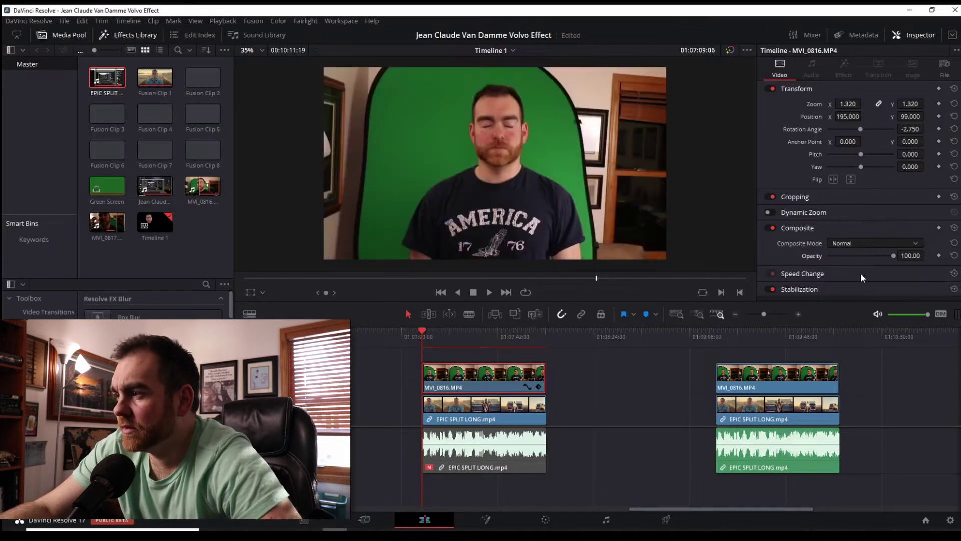
Switch to the Color page and nudge node 01 in the node graph
click(549, 522)
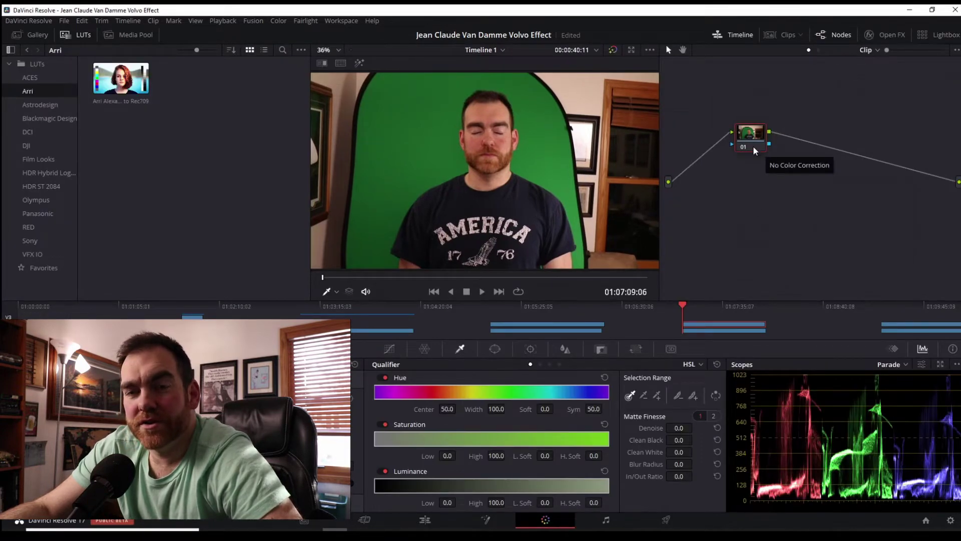
click(843, 36)
click(843, 36)
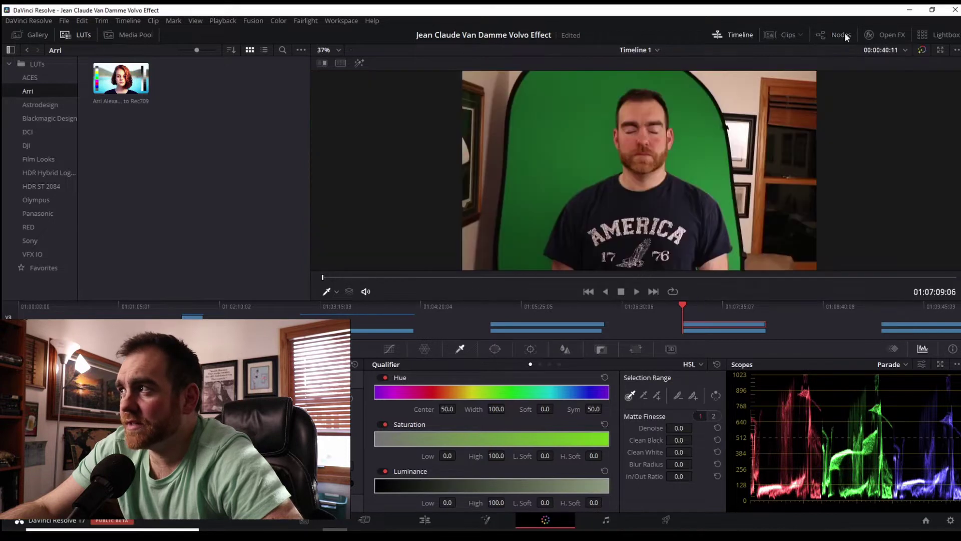
drag(761, 142, 728, 146)
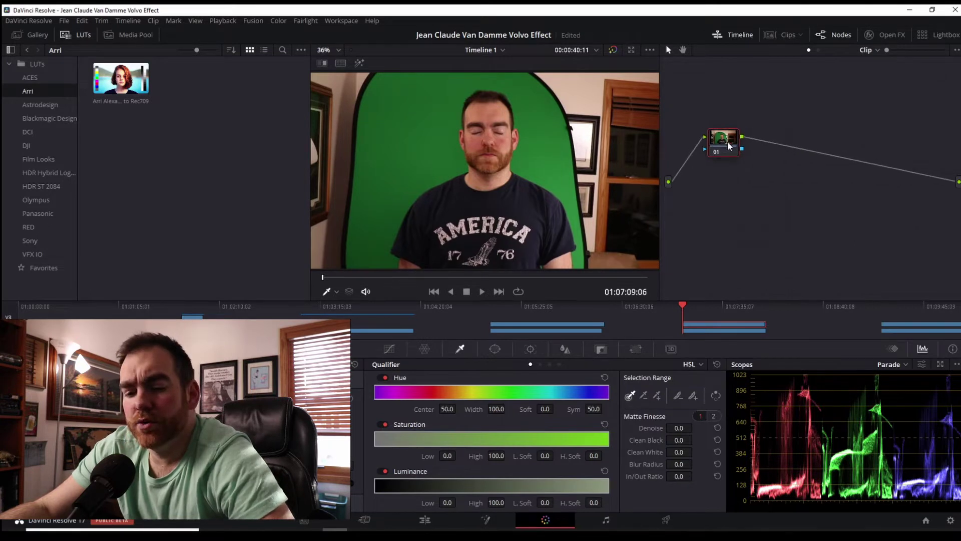
Add serial nodes 02 and 03 with Alt+S and rearrange the three nodes, node 02 on top
key(alt+s)
key(alt+s)
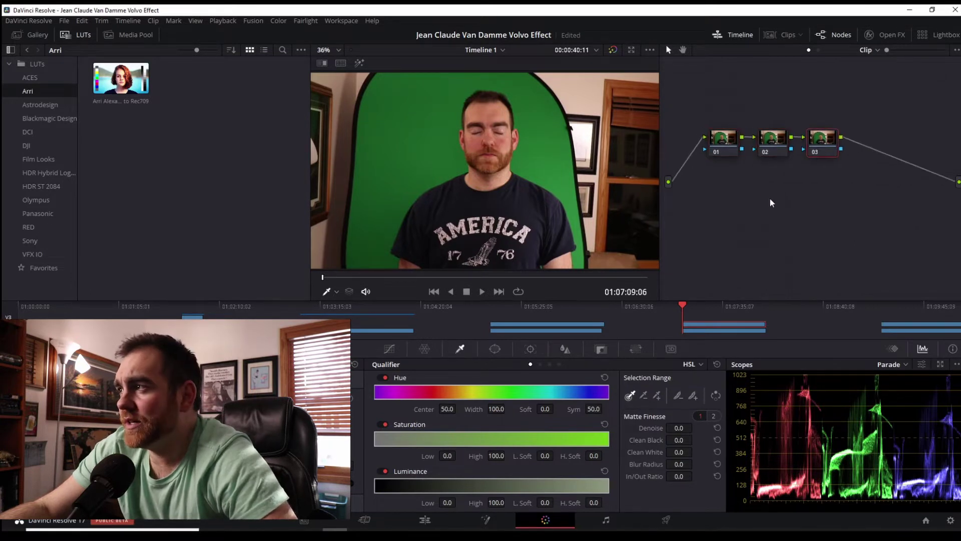
drag(824, 144, 855, 146)
drag(773, 140, 787, 139)
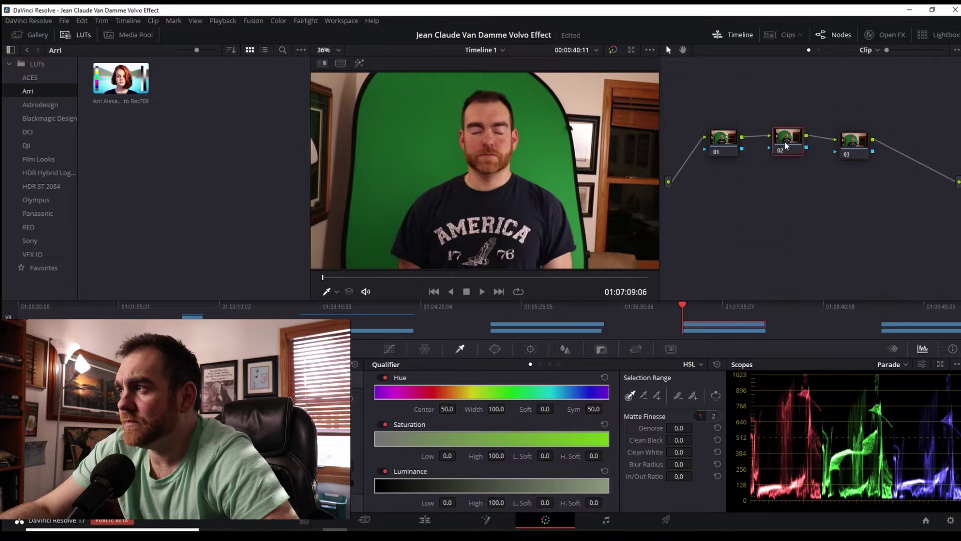
click(722, 137)
drag(722, 137, 714, 187)
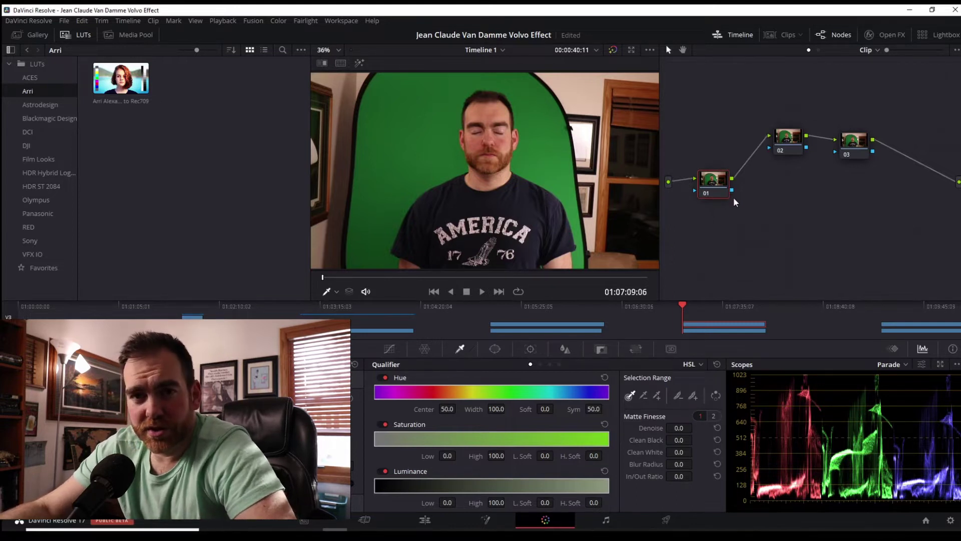
drag(784, 151, 770, 146)
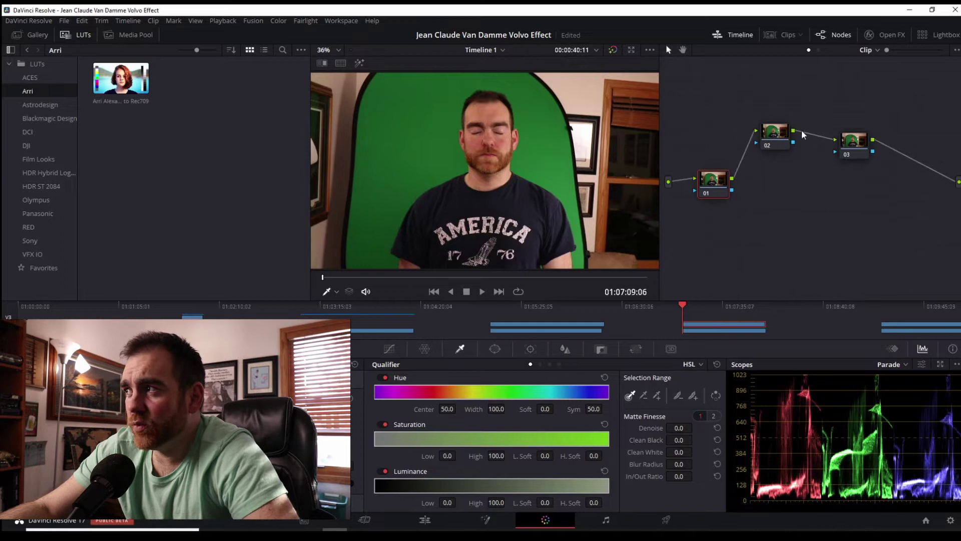
drag(843, 147, 855, 142)
drag(782, 147, 786, 152)
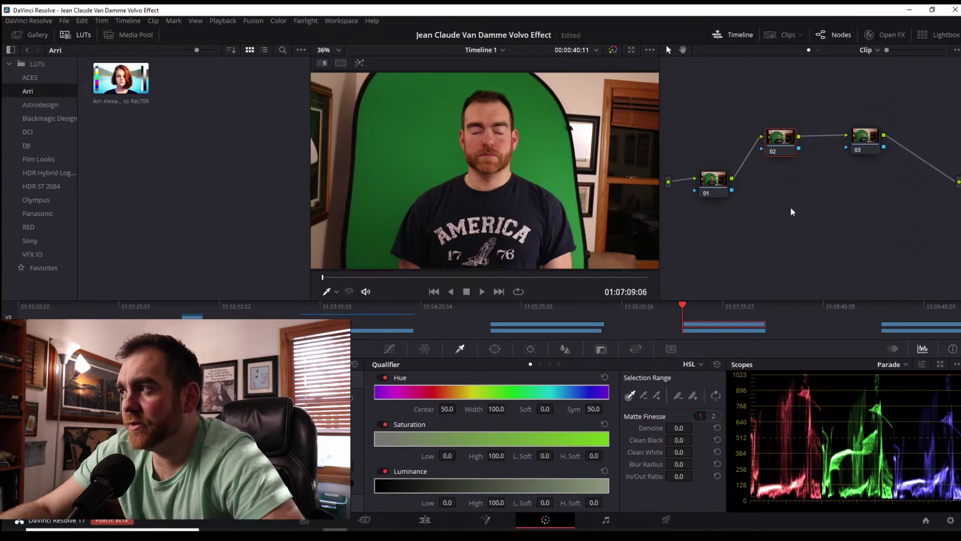
Add a Curve window on node 02 and outline the face from the neck over the head
click(497, 352)
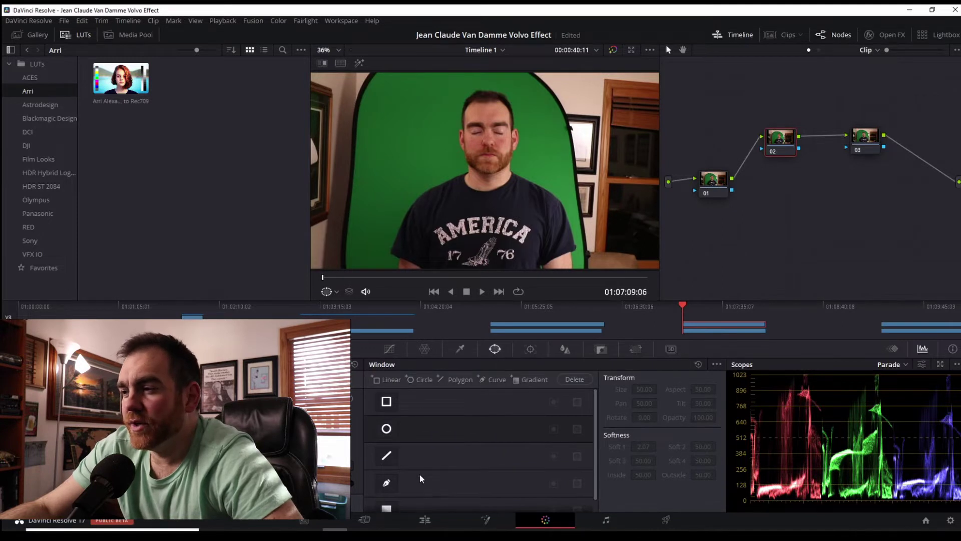
click(391, 485)
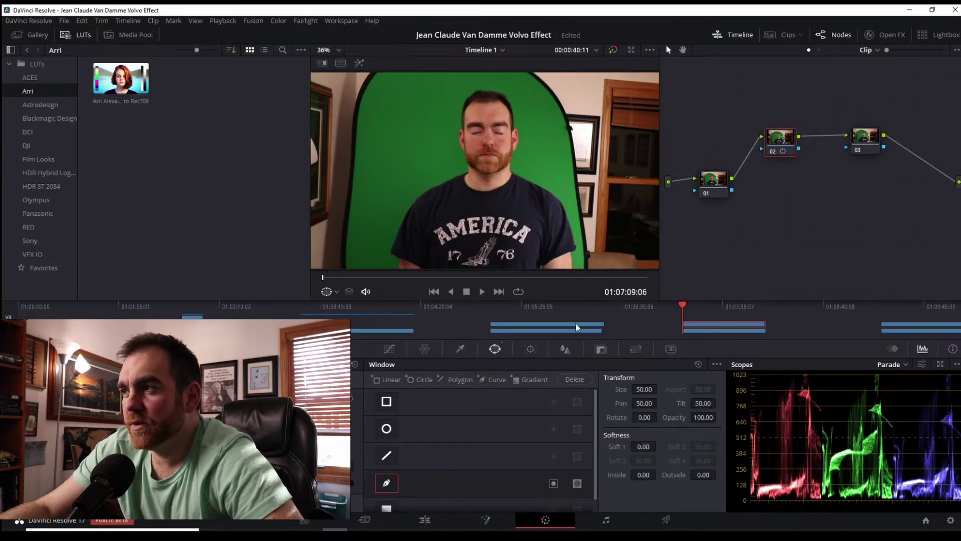
drag(499, 177, 510, 171)
click(523, 162)
click(525, 80)
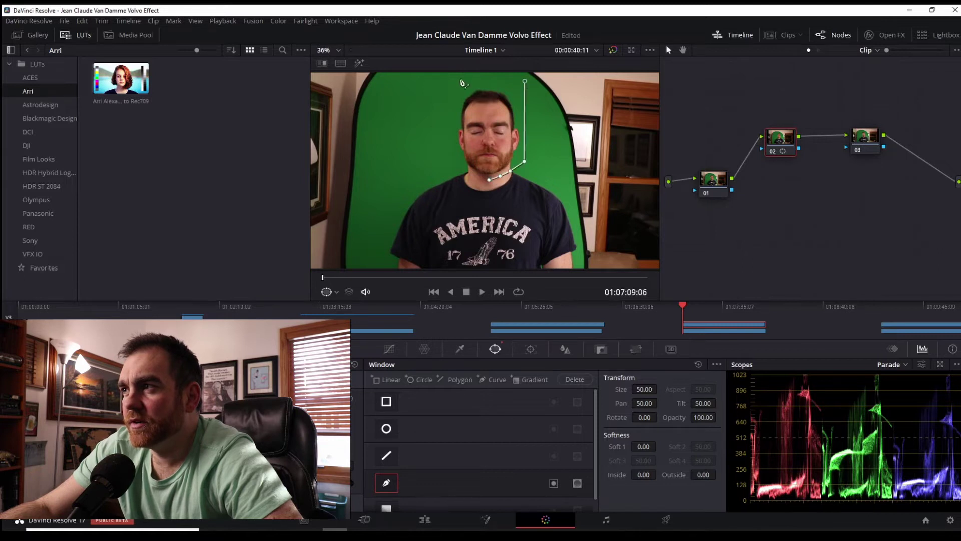
click(454, 78)
Close the face outline along the jaw and feed node 02's key output into node 03
click(448, 137)
click(455, 160)
click(467, 171)
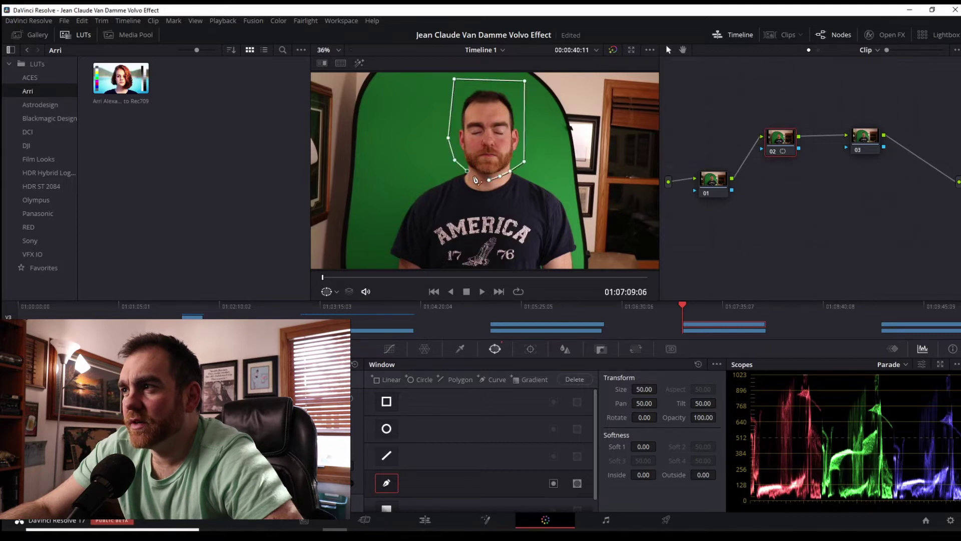
click(476, 177)
click(489, 179)
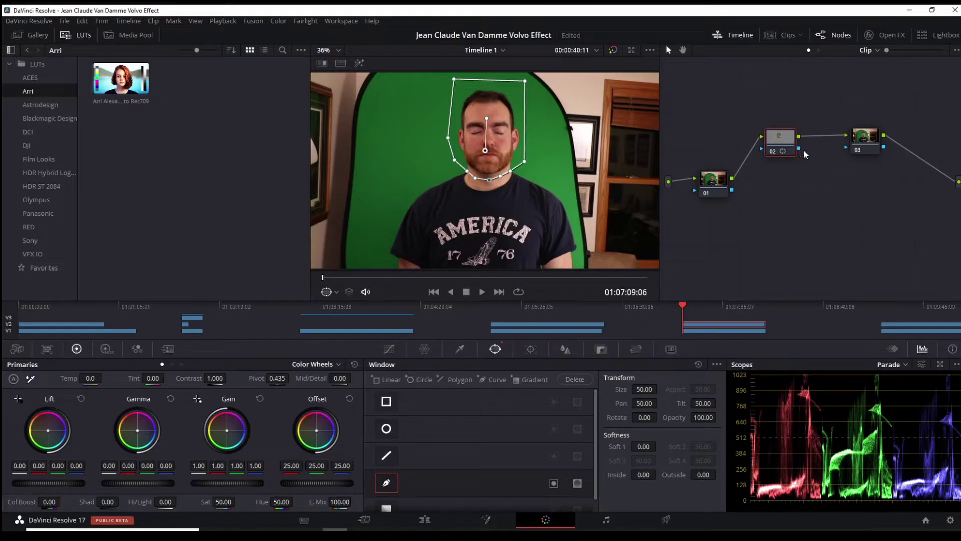
drag(842, 153, 846, 148)
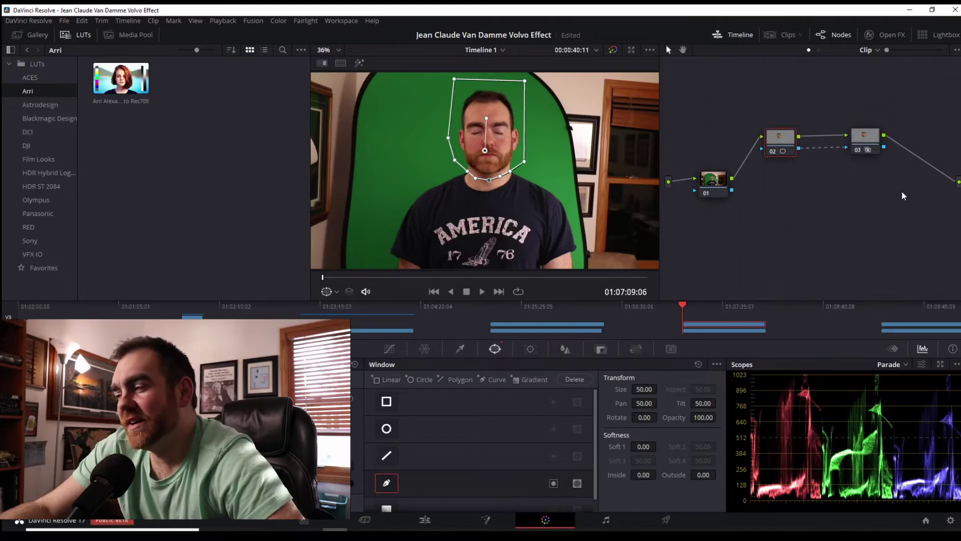
Add an alpha output to the node graph and route node 03's matte into it
right_click(903, 196)
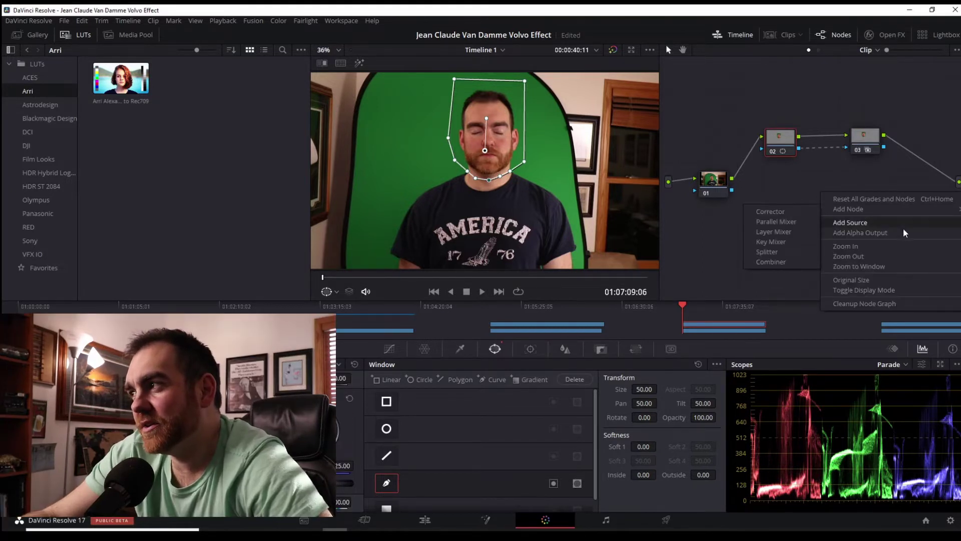
click(860, 233)
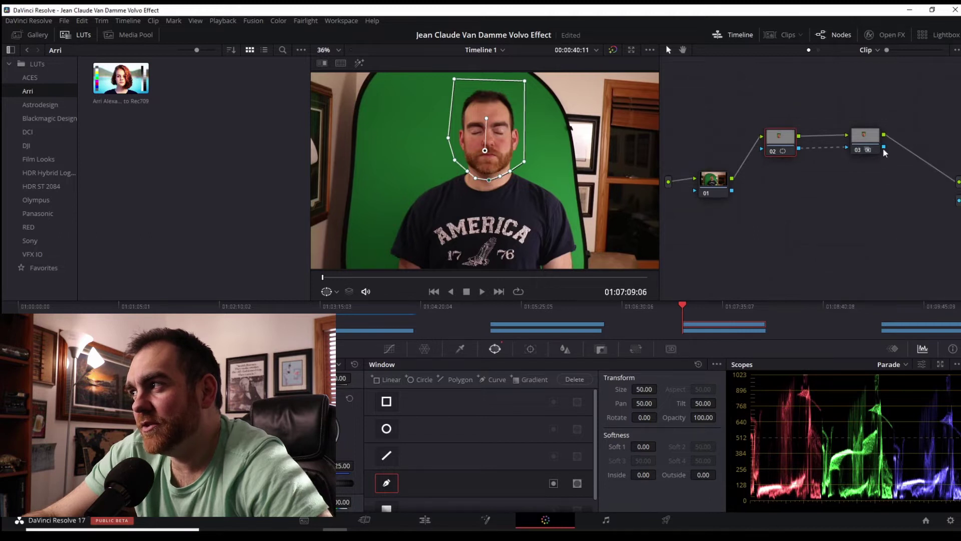
drag(884, 147, 957, 200)
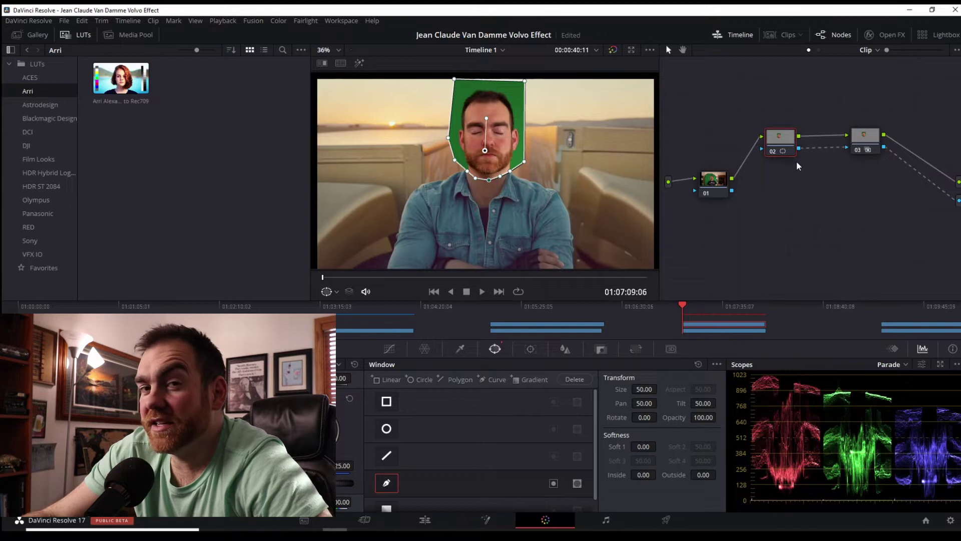
Key out the green background on node 03 with the qualifier picker, then return to the Edit page
click(864, 143)
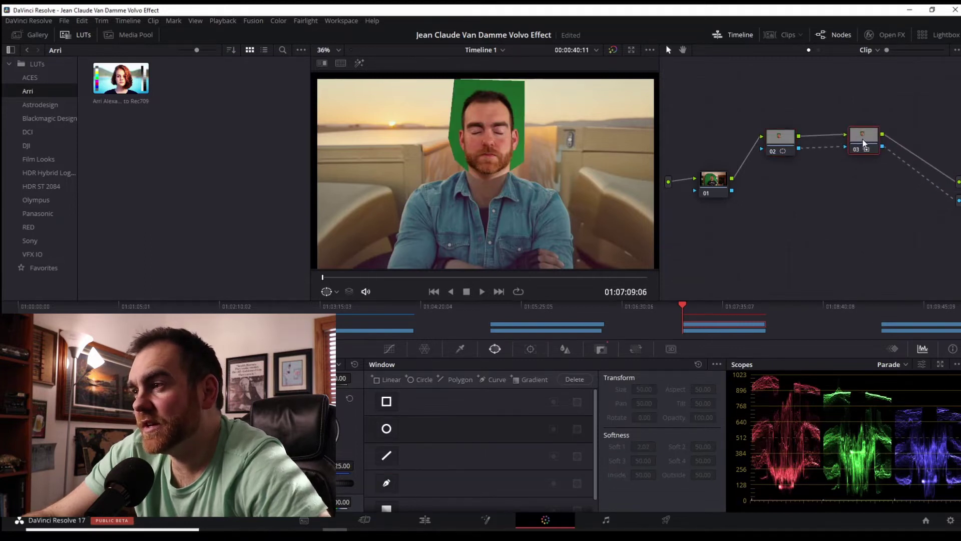
click(469, 353)
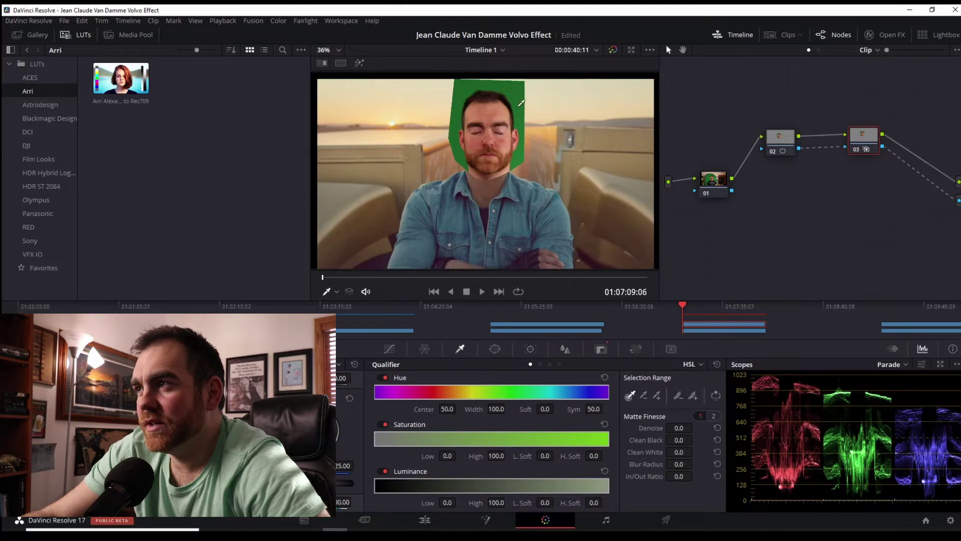
click(519, 105)
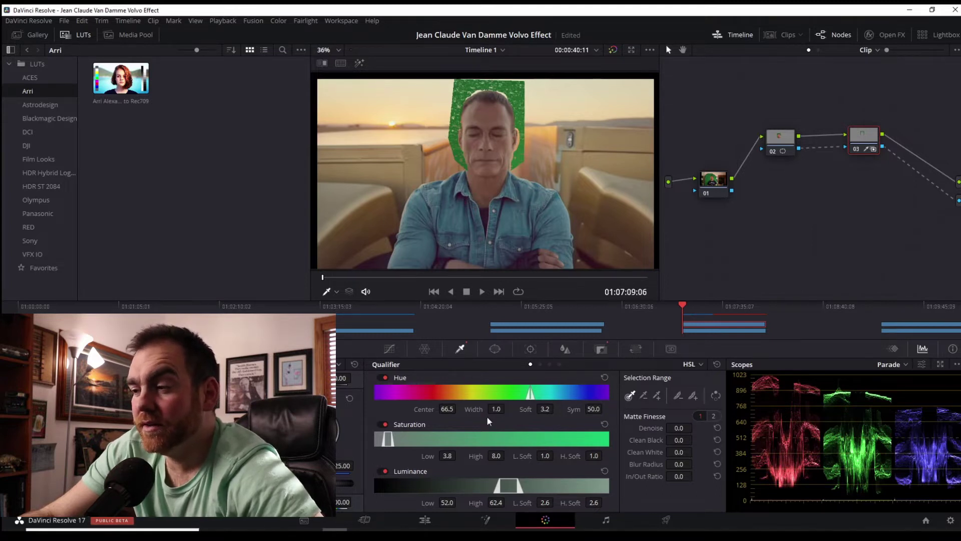
click(425, 520)
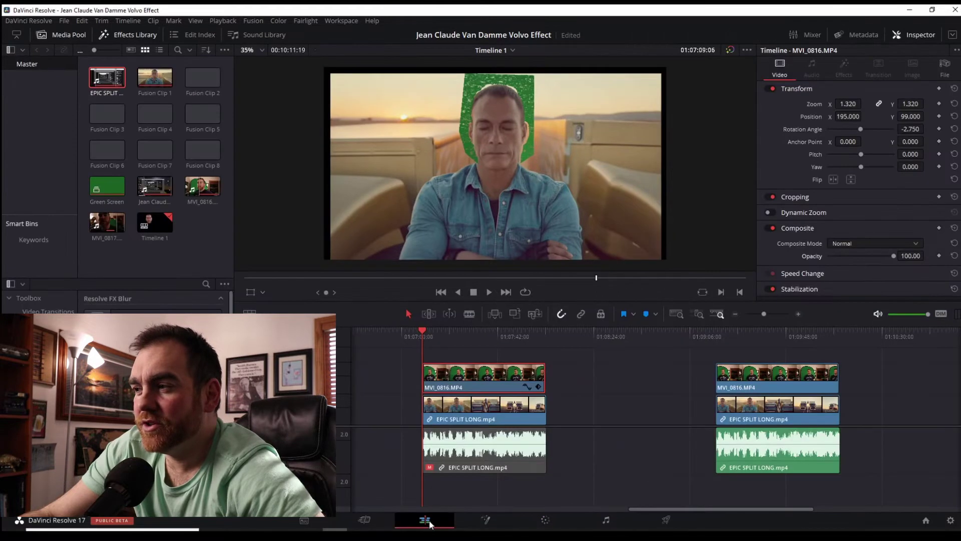
Disable the EPIC SPLIT LONG clip and go back to node 03 on the Color page
click(467, 406)
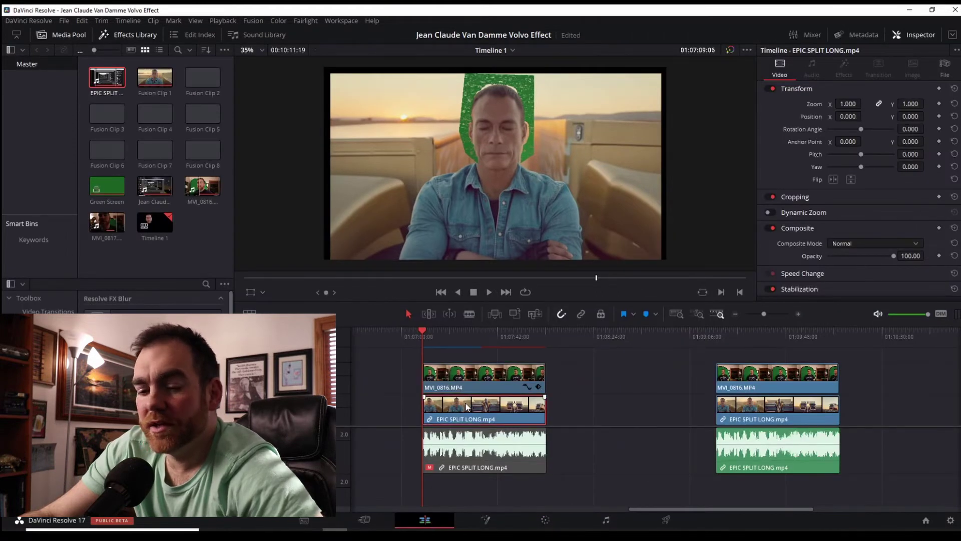
key(d)
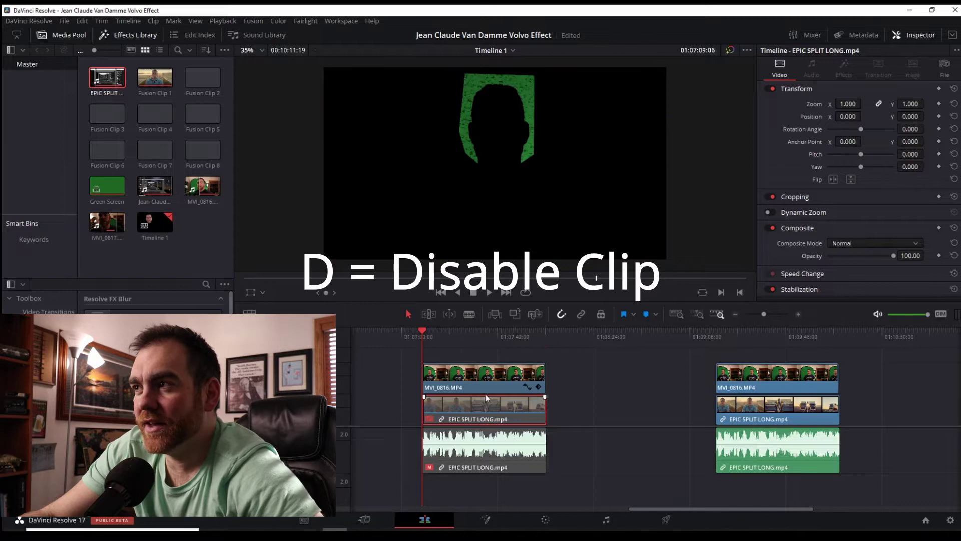
click(545, 520)
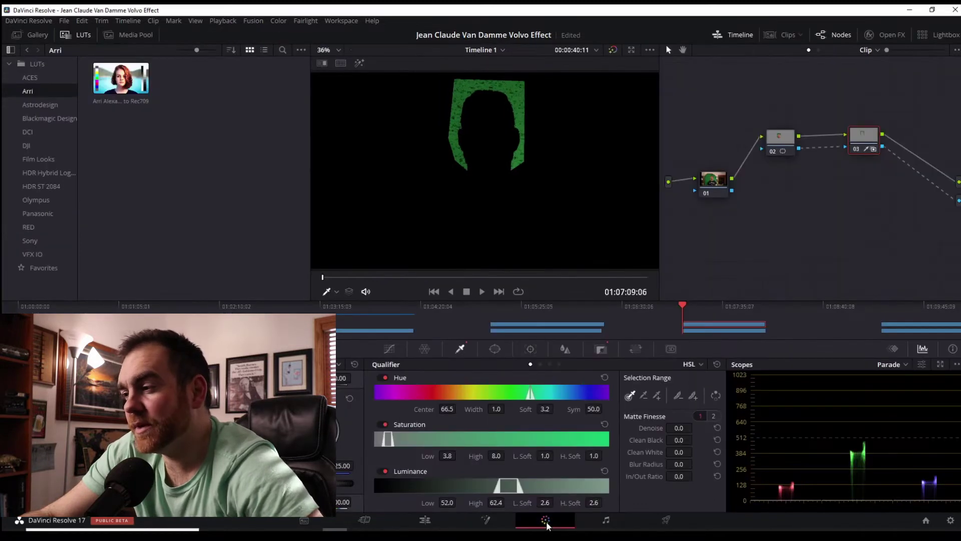
scroll(531, 137, up, 4)
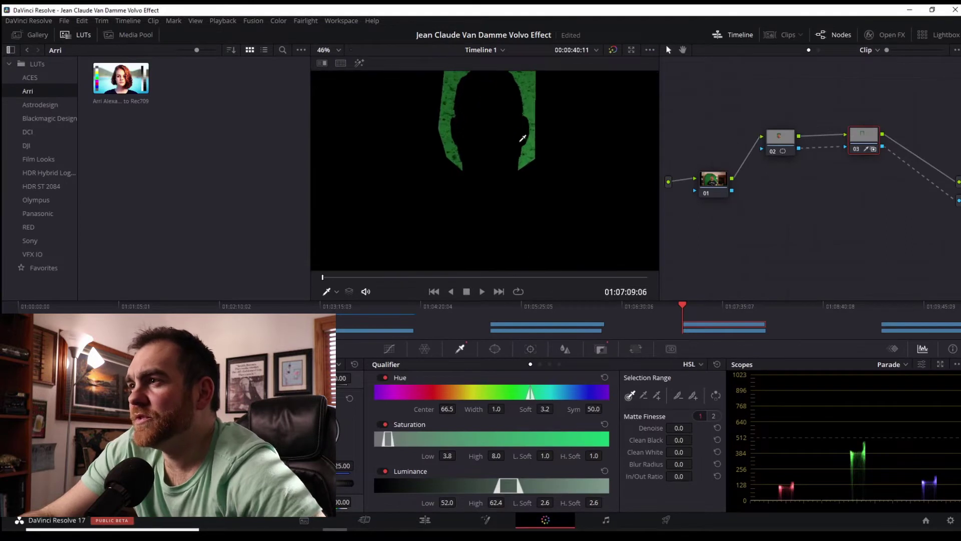
scroll(557, 206, up, 2)
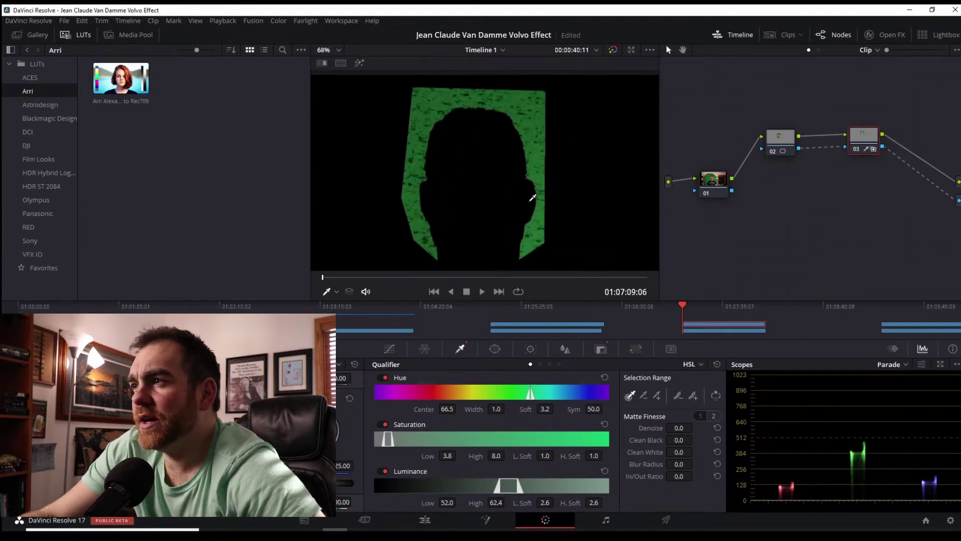
mouse_move(866, 144)
mouse_down()
mouse_move(869, 161)
mouse_move(870, 140)
mouse_up()
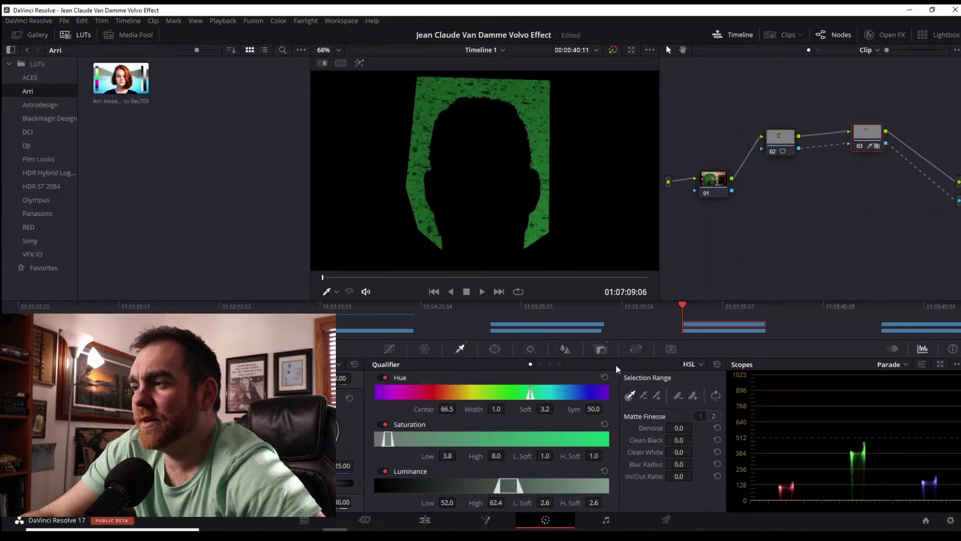
Refine the green key with Picker Add samples, adjusting hue width, softness and saturation high
click(657, 395)
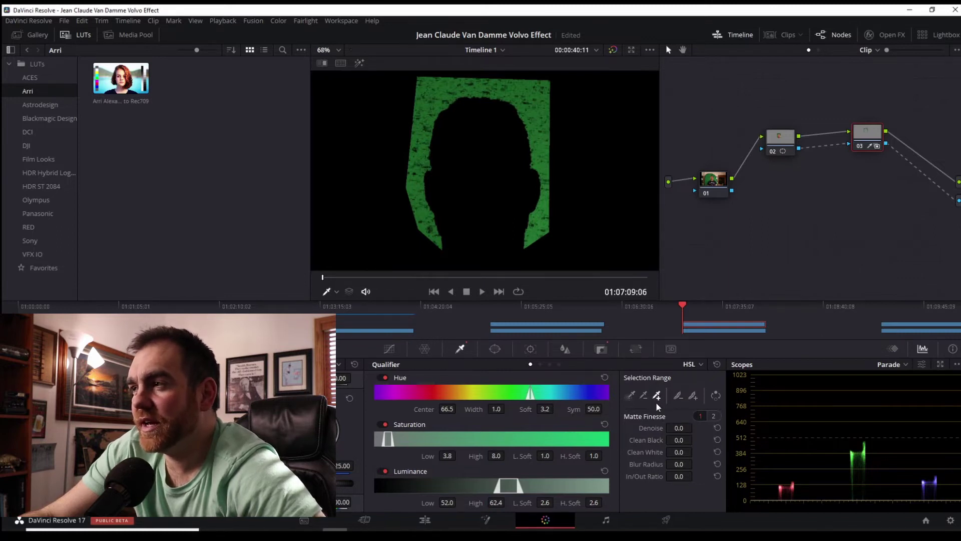
drag(552, 175, 549, 162)
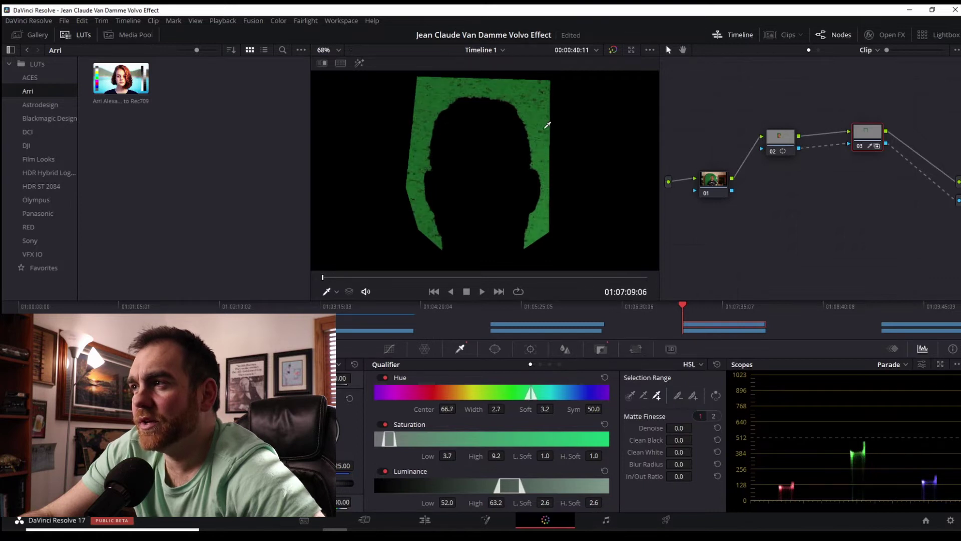
mouse_move(547, 124)
mouse_down()
mouse_move(520, 86)
mouse_move(428, 92)
mouse_up()
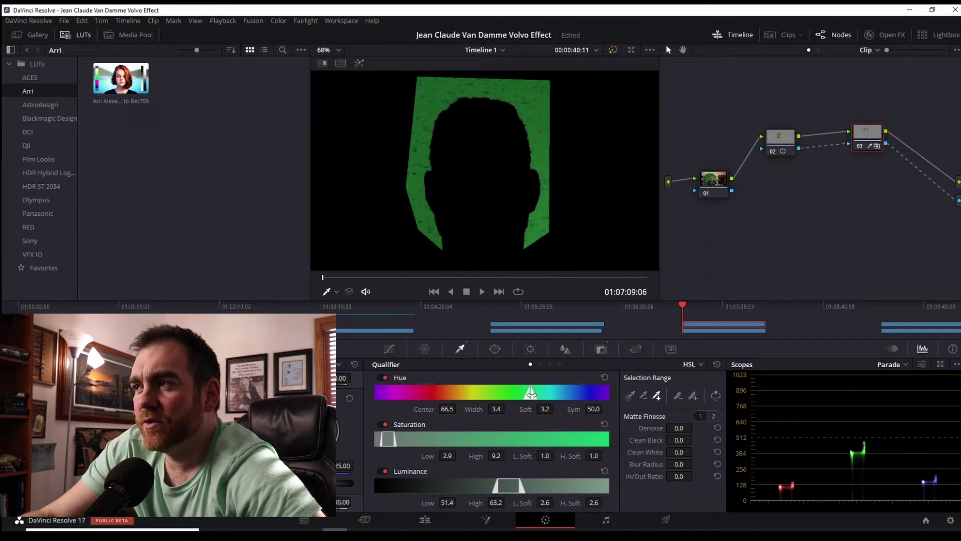
drag(531, 392, 526, 395)
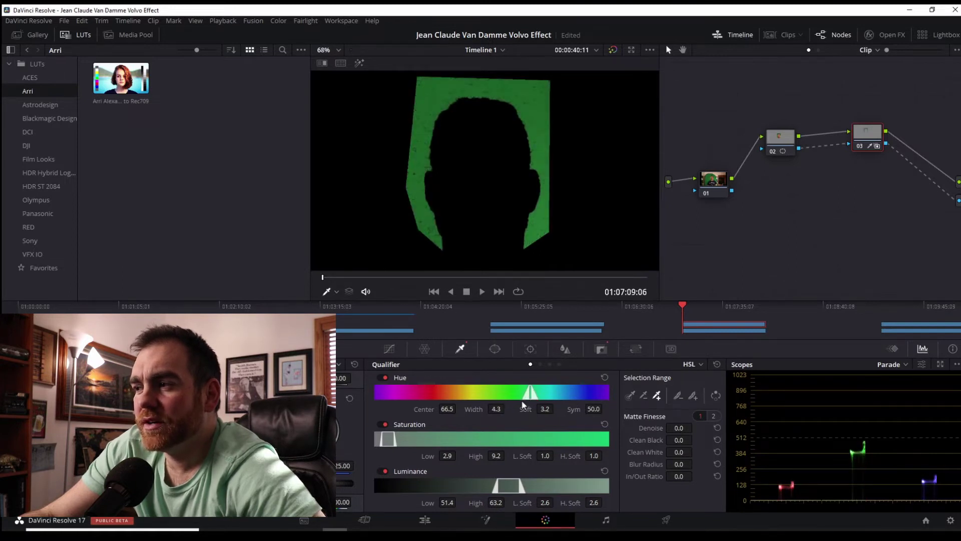
drag(530, 393, 596, 408)
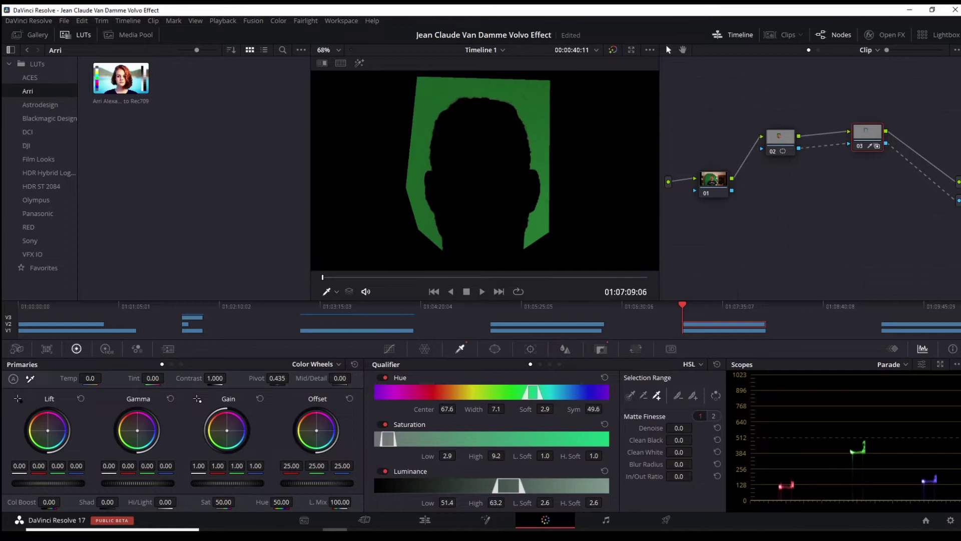
drag(498, 455, 508, 455)
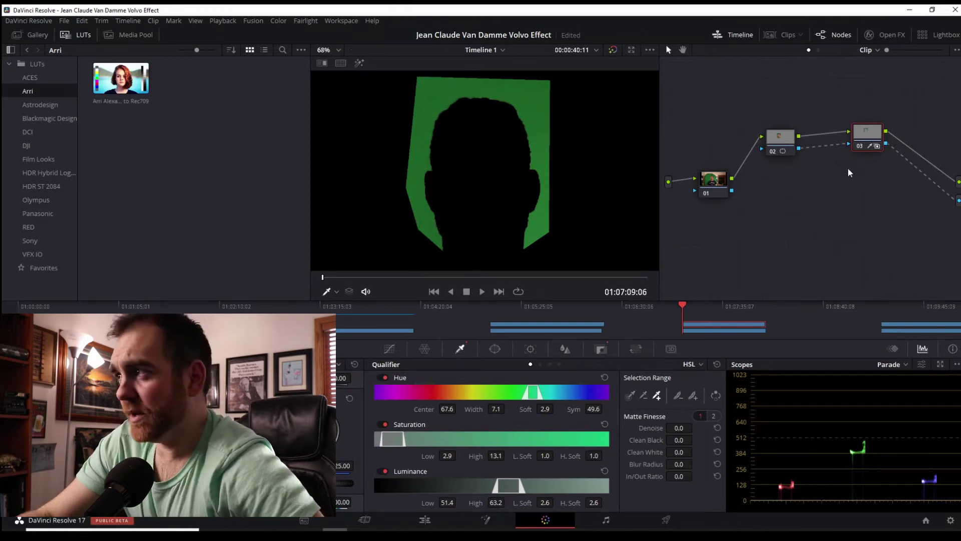
Invert the key so the face shows on black, with hue center 67.6 and width 17.4
drag(867, 134, 867, 158)
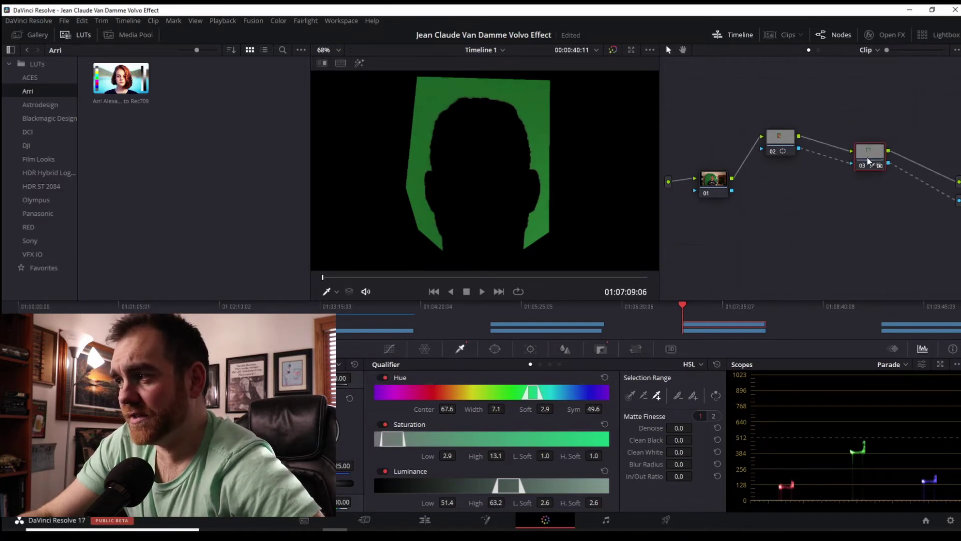
click(715, 397)
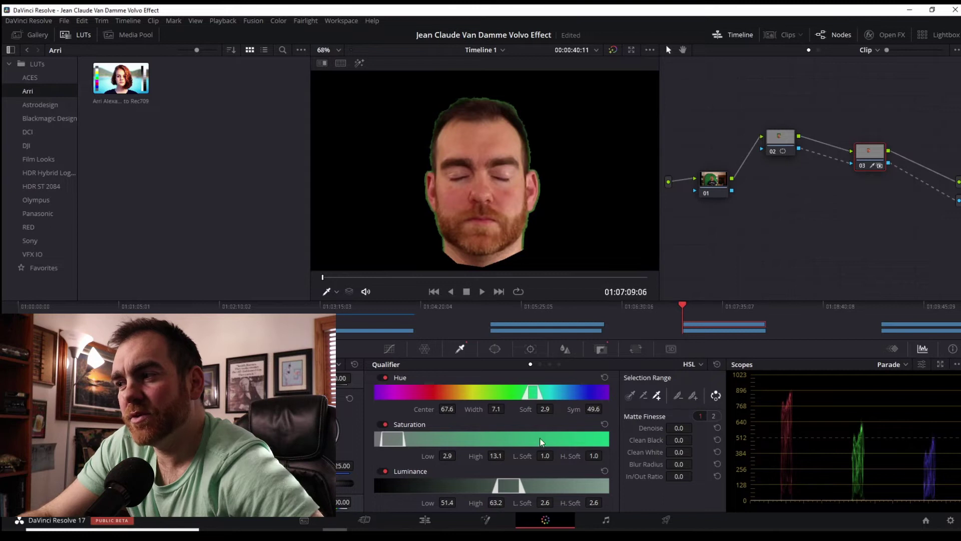
drag(529, 393, 517, 393)
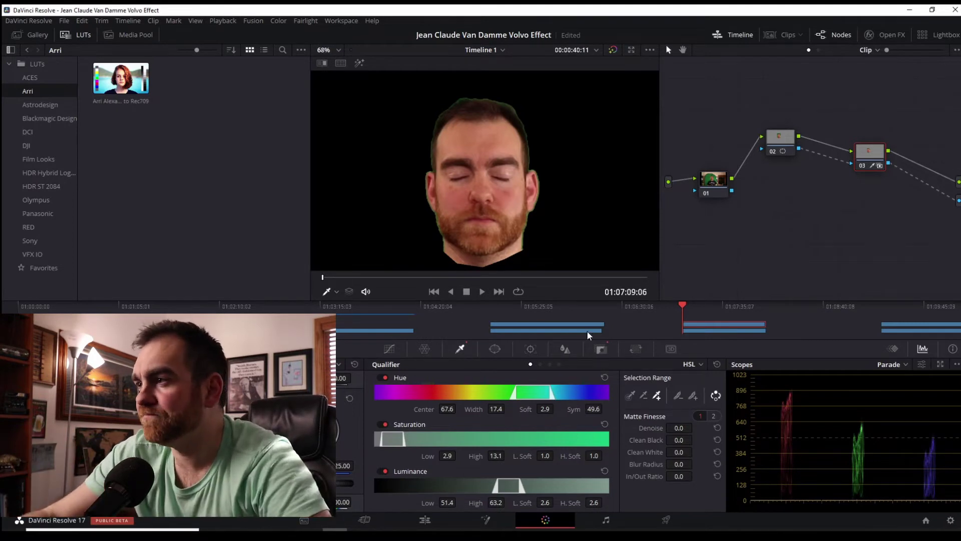
Zoom in on the jaw and sample its green fringe with Picker Add
scroll(524, 226, up, 3)
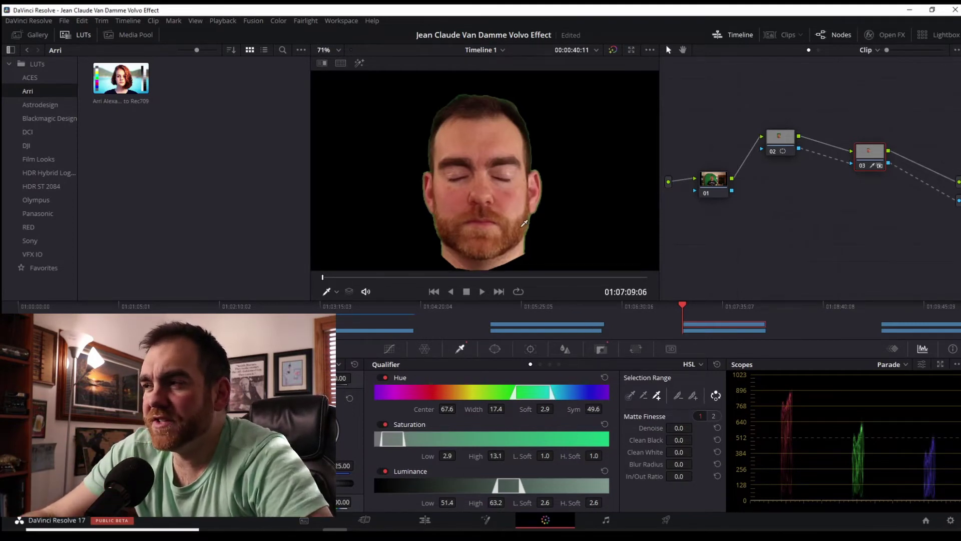
scroll(524, 226, up, 6)
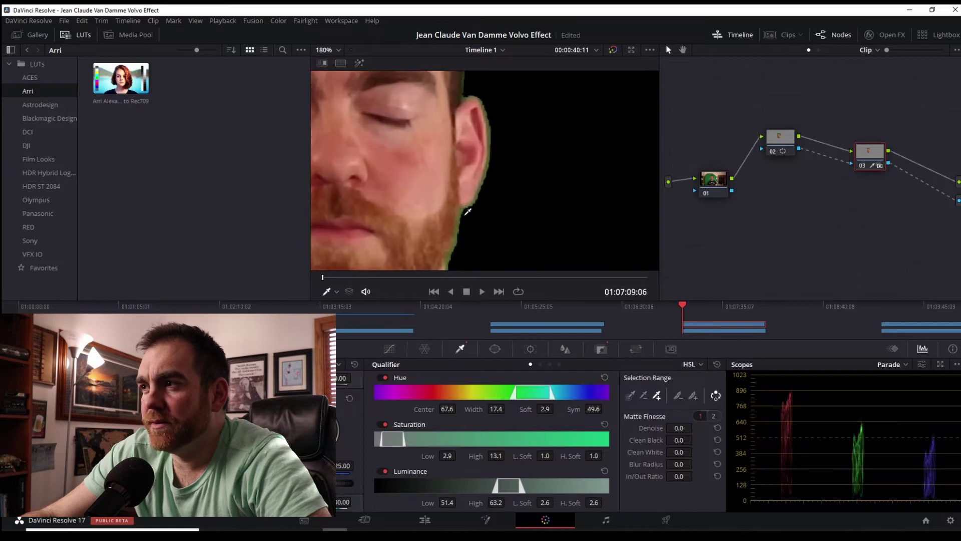
drag(445, 238, 494, 230)
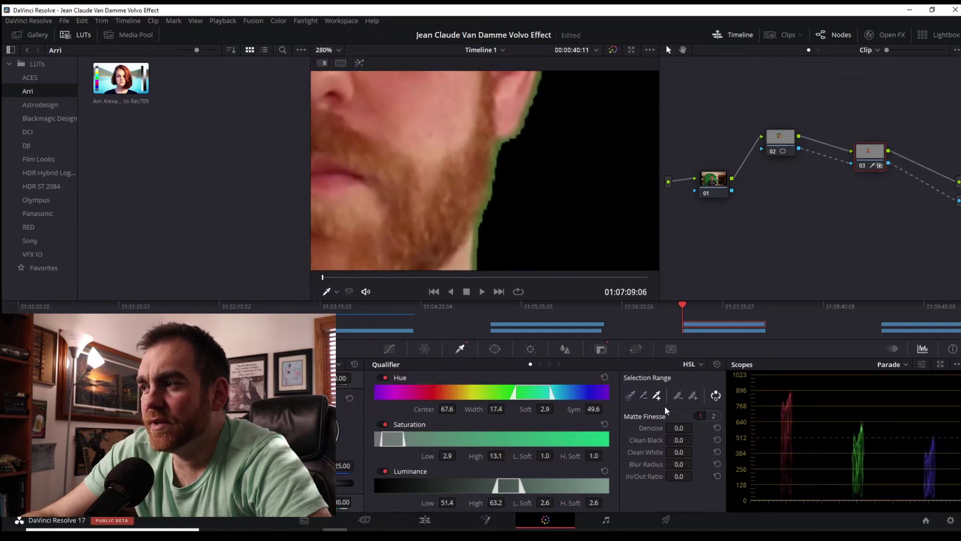
click(481, 241)
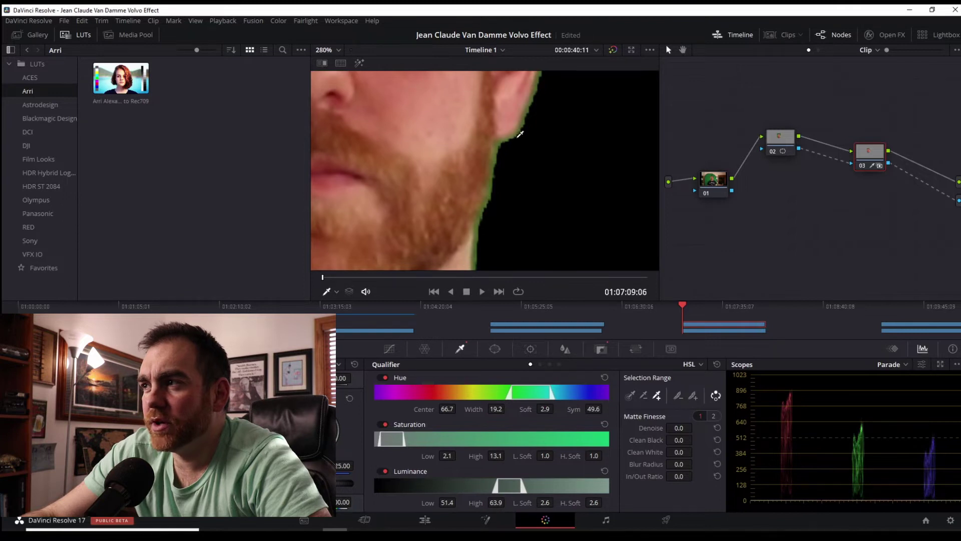
Set Matte Finesse Denoise 22.8, Clean Black 2.8 and In/Out Ratio -16.7
scroll(472, 213, down, 4)
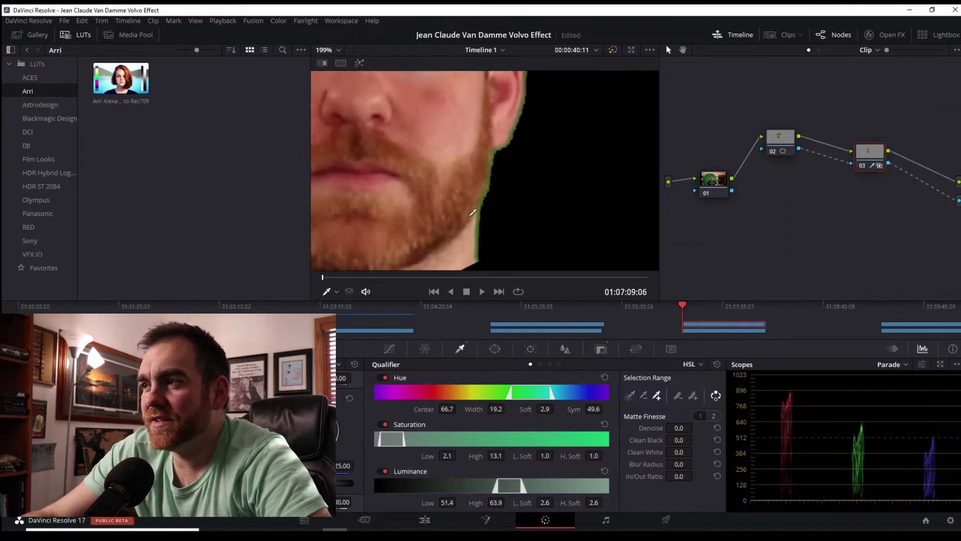
scroll(523, 202, down, 1)
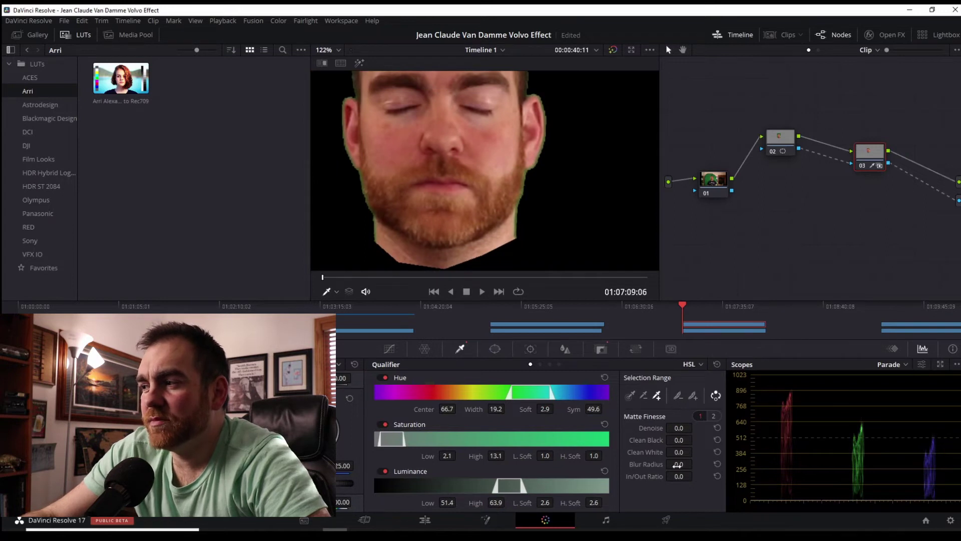
drag(677, 428, 696, 439)
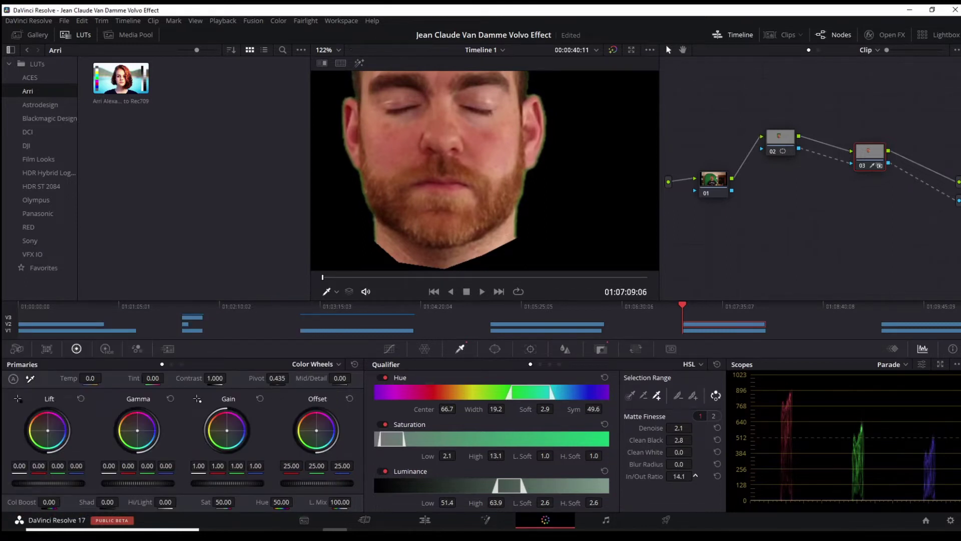
drag(696, 475, 673, 475)
drag(679, 428, 700, 428)
Inspect the cleaned face matte in the viewer and return to the Edit page
scroll(551, 241, down, 2)
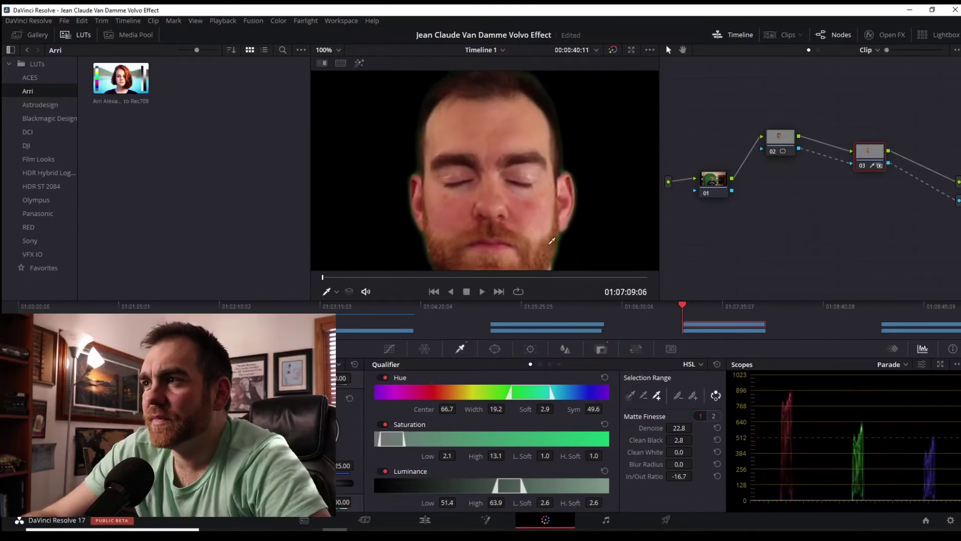
scroll(560, 125, down, 1)
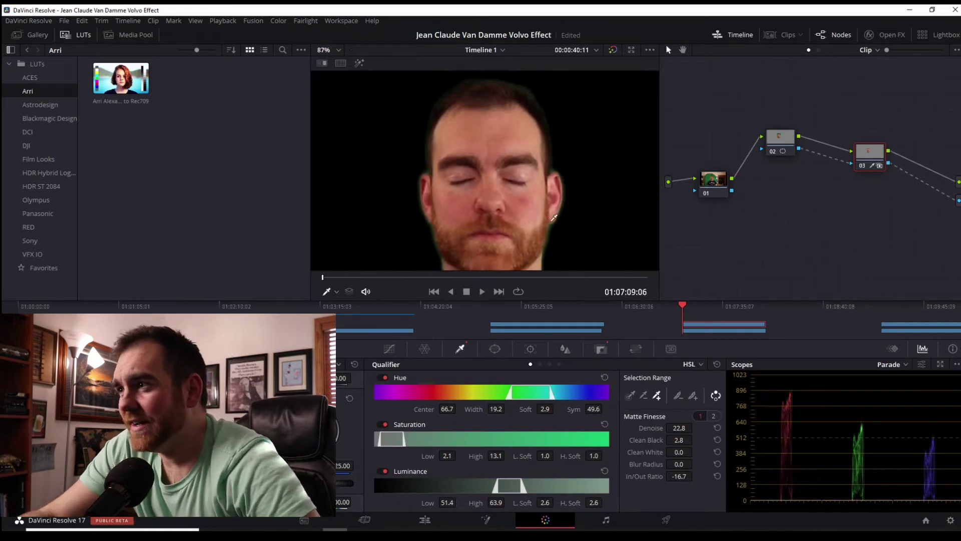
drag(575, 239, 529, 206)
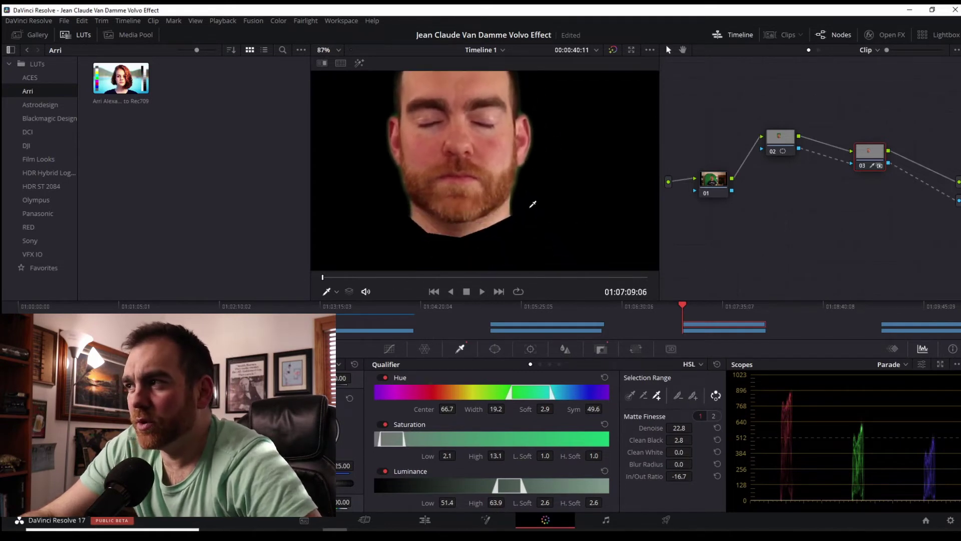
drag(538, 166, 567, 209)
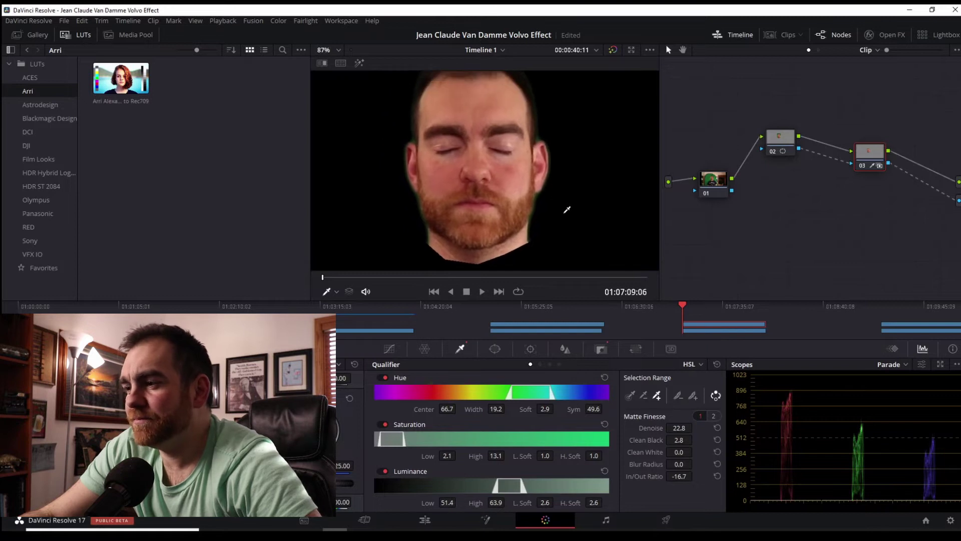
click(425, 520)
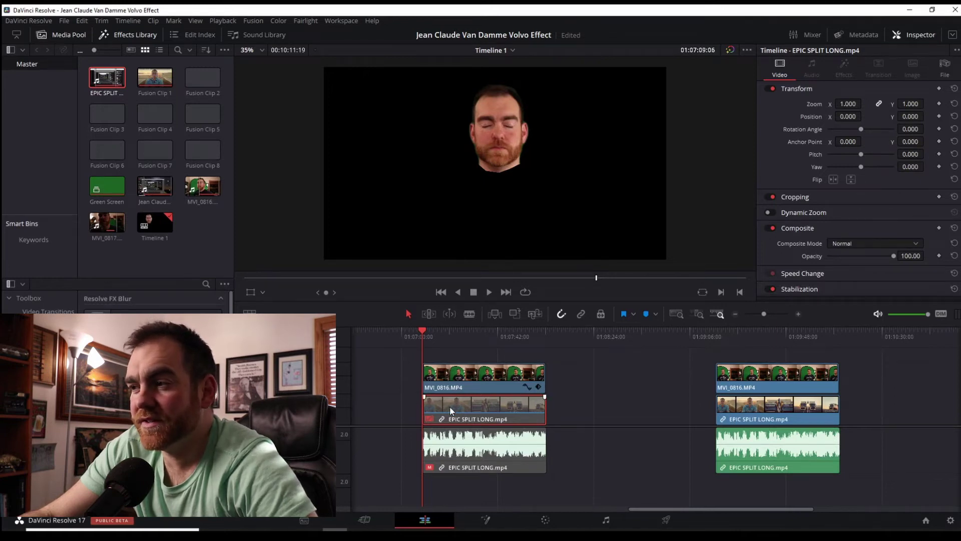
Turn the EPIC SPLIT LONG background back on, set MVI_0816 to zoom 1.350, and open Color
key(d)
key(d)
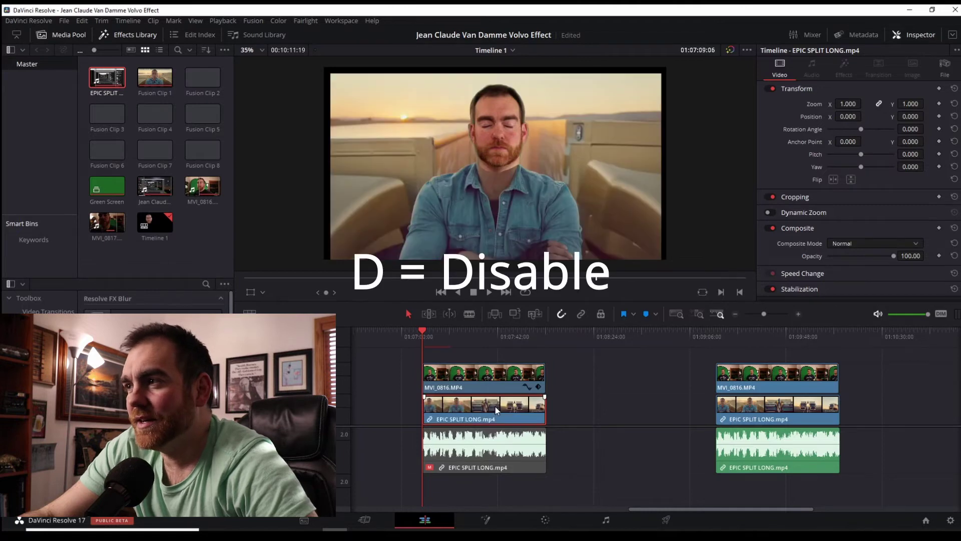
key(d)
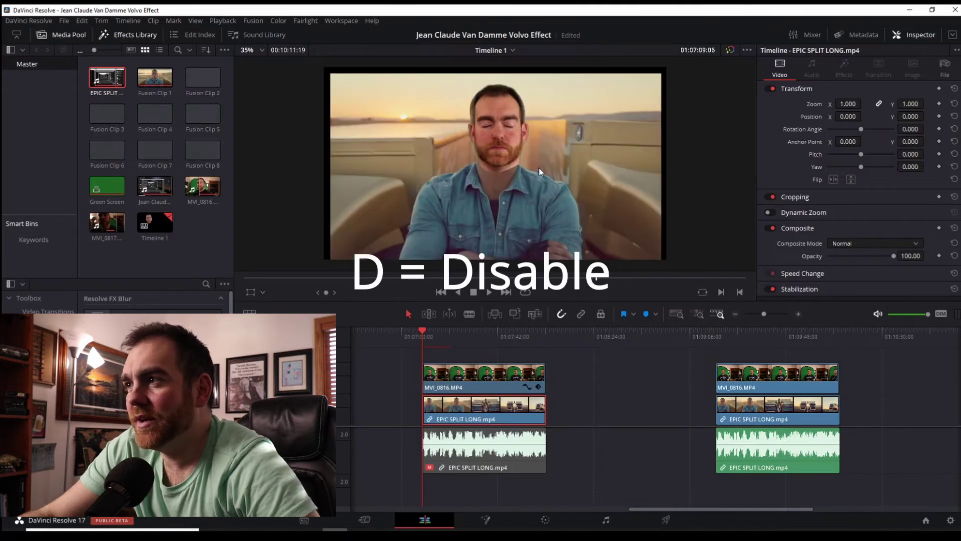
click(491, 379)
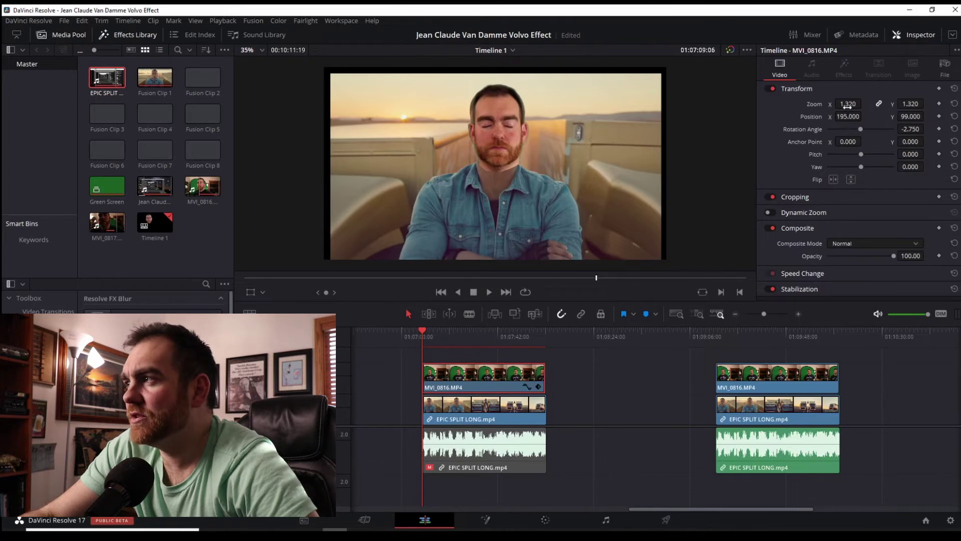
drag(848, 104, 864, 116)
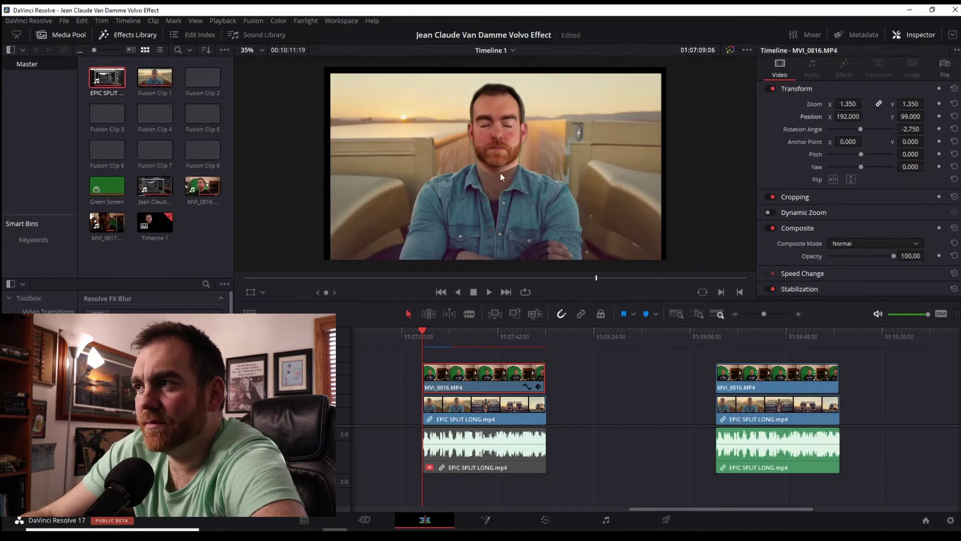
click(545, 521)
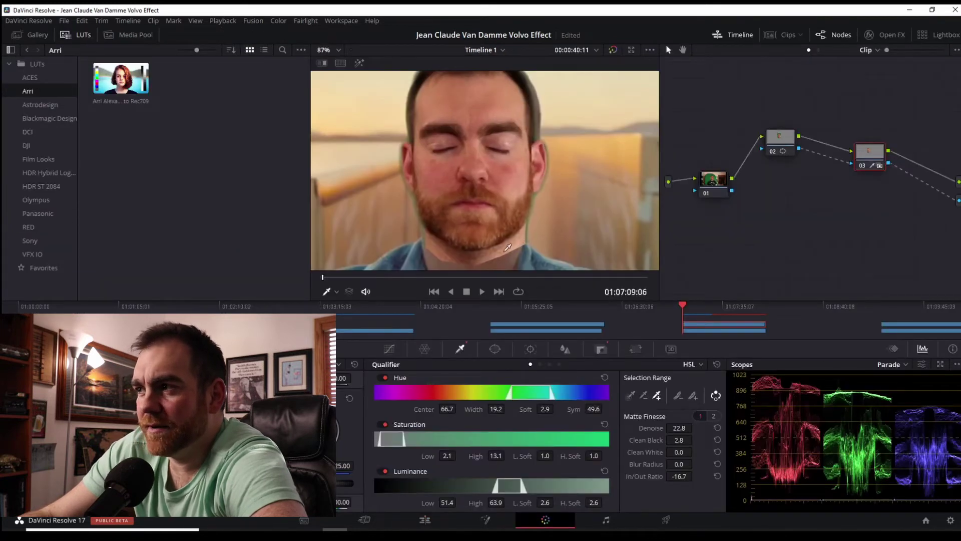
Give node 02's face window softness 2.32 (inside 1.34, outside 0.62), then return to Edit
drag(783, 139, 793, 165)
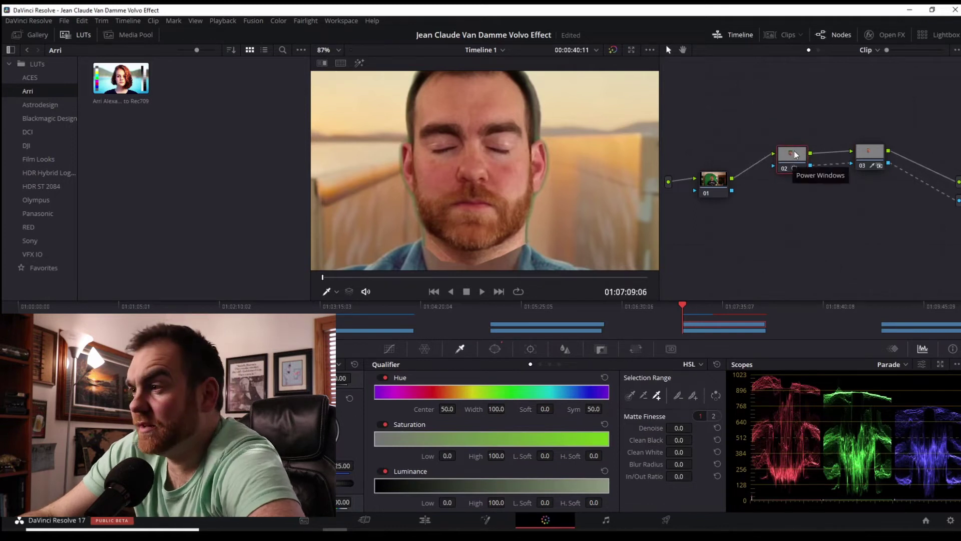
click(494, 347)
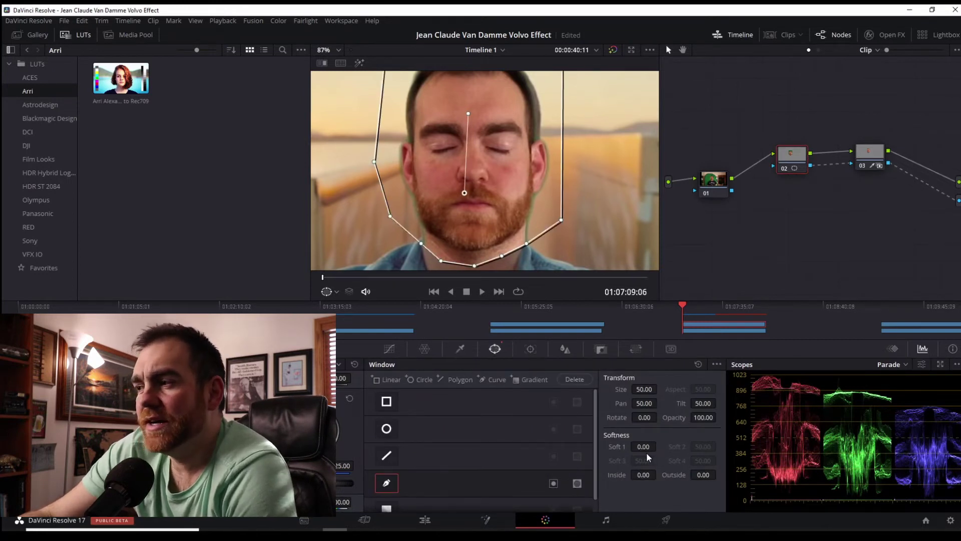
drag(644, 446, 718, 473)
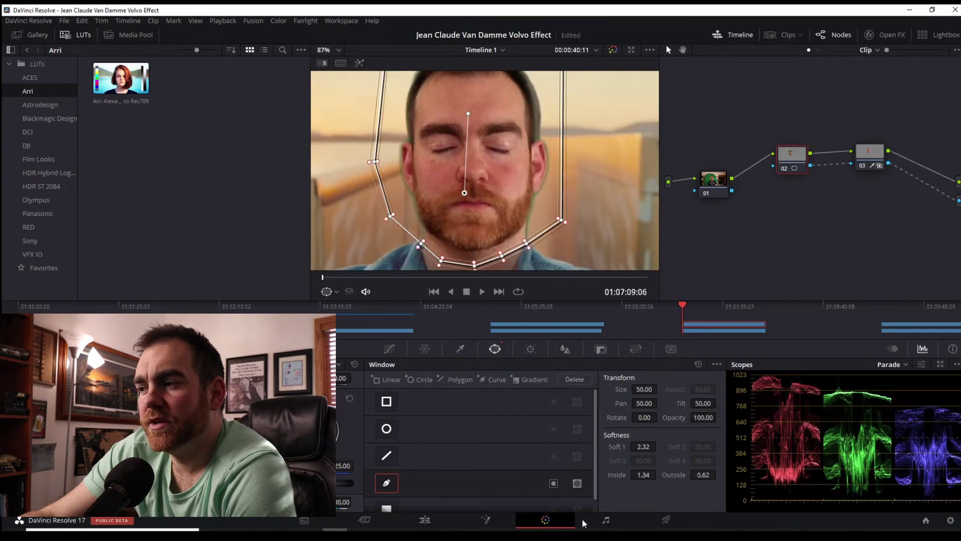
click(424, 519)
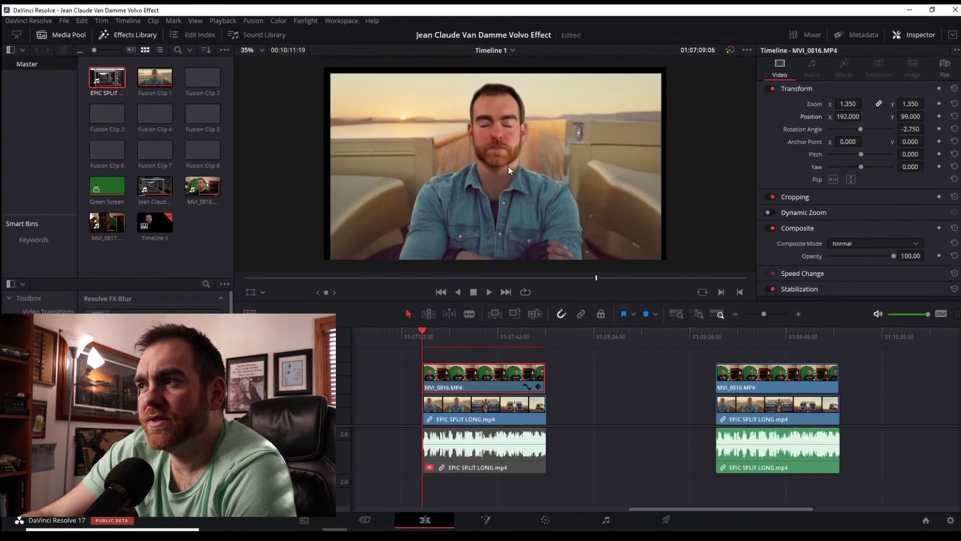
On node 03, narrow the skin key's hue range and raise Clean Black
scroll(504, 172, up, 5)
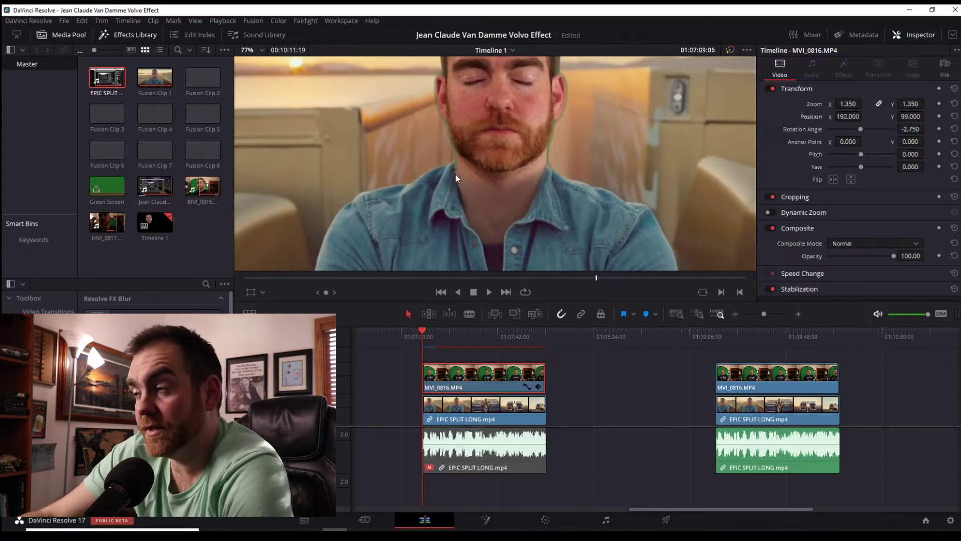
drag(598, 125, 586, 164)
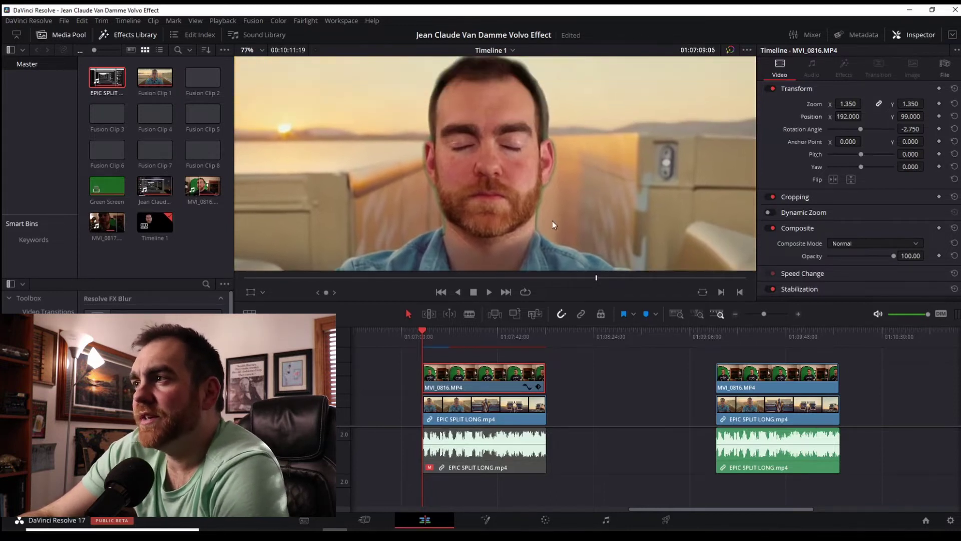
click(545, 519)
click(869, 152)
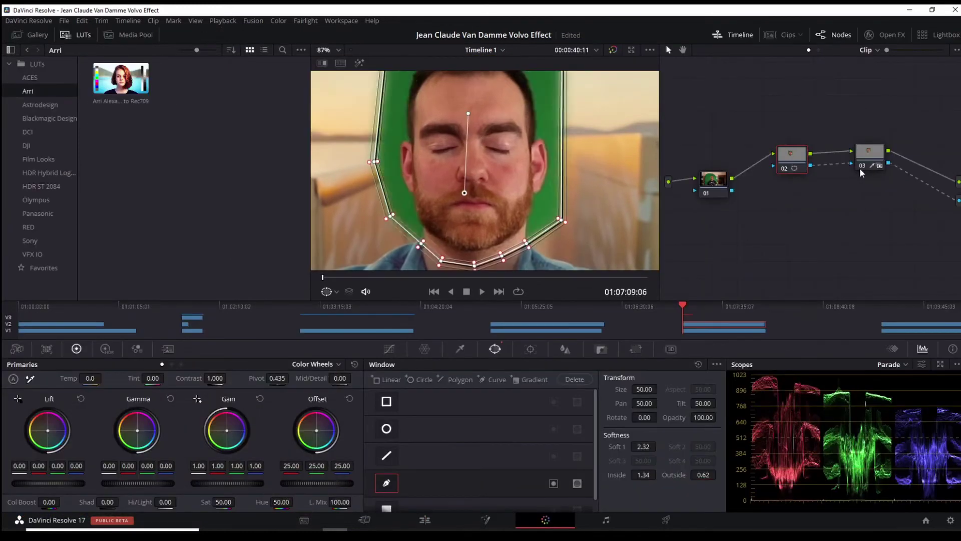
click(460, 348)
drag(532, 393, 493, 392)
drag(679, 440, 695, 438)
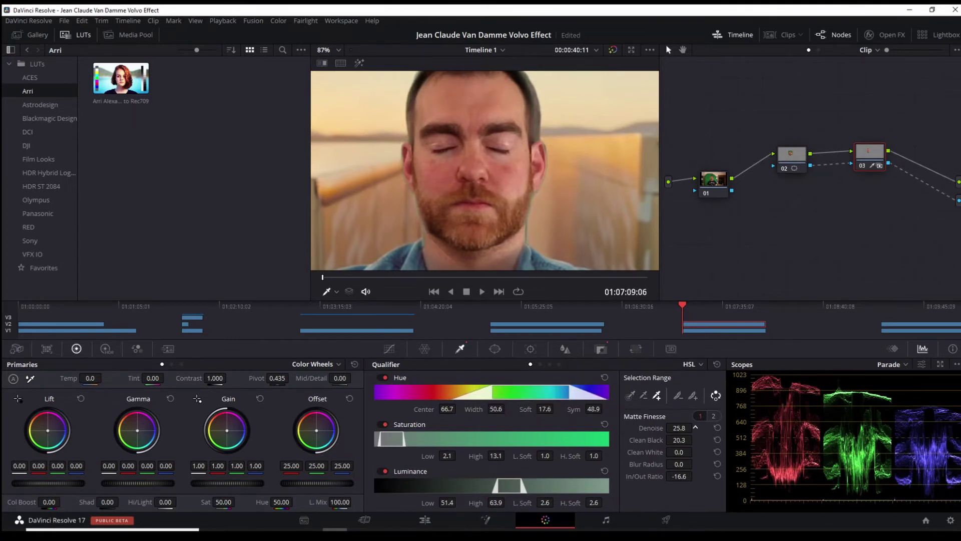
On the Edit page set the face clip to rotation -4, zoom 1.380 and position 197/85
click(424, 520)
drag(860, 128, 857, 105)
click(910, 129)
text(-4)
key(Return)
drag(468, 189, 470, 193)
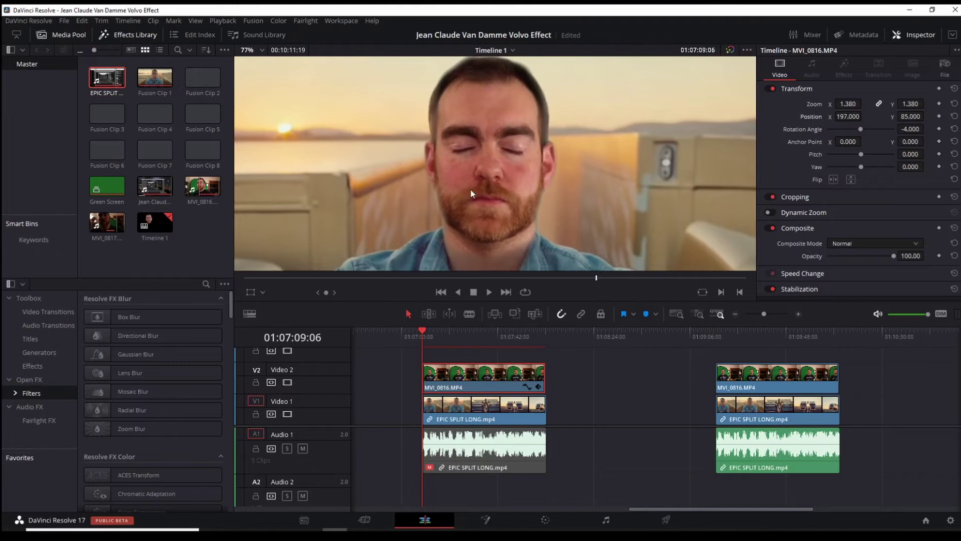
scroll(471, 193, down, 4)
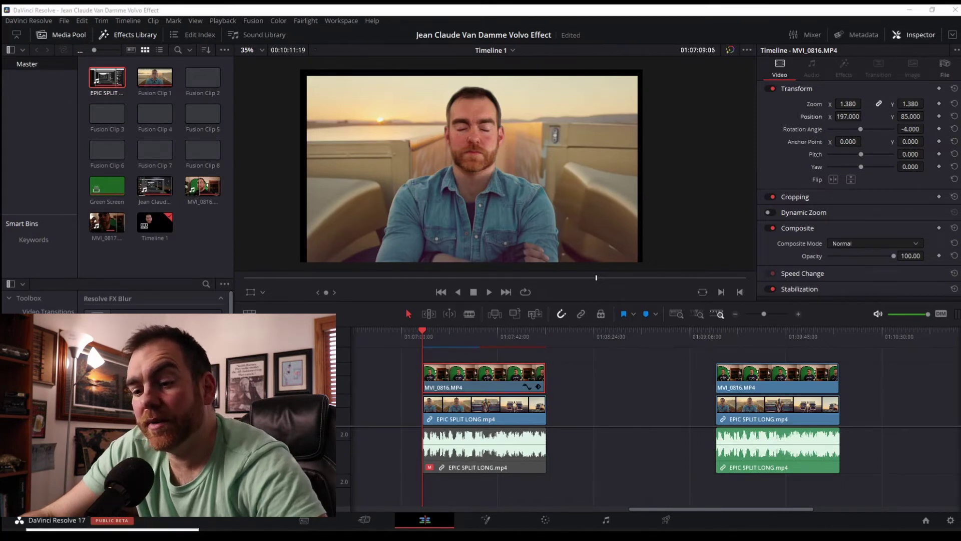
click(176, 525)
Launch Task Manager from Windows search and show its CPU Performance graphs
text(task)
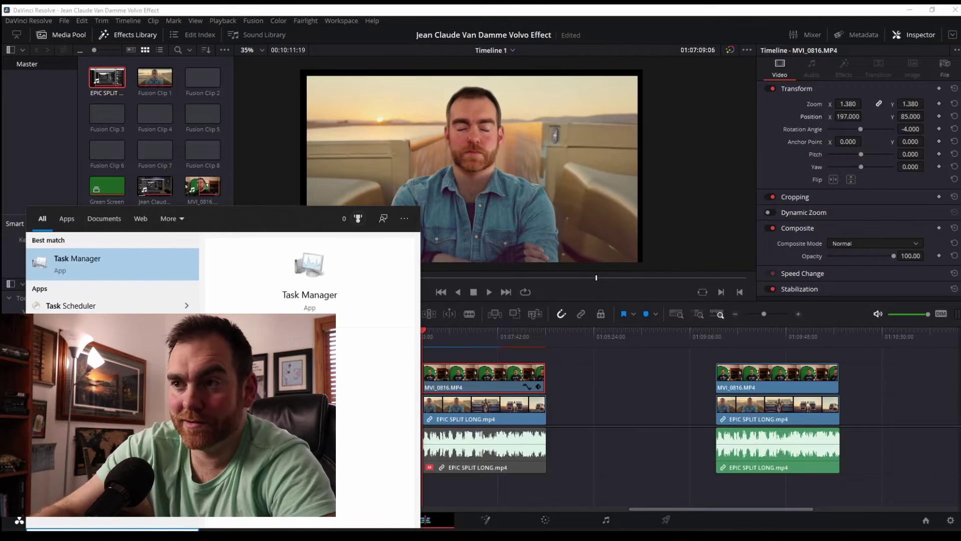
key(Return)
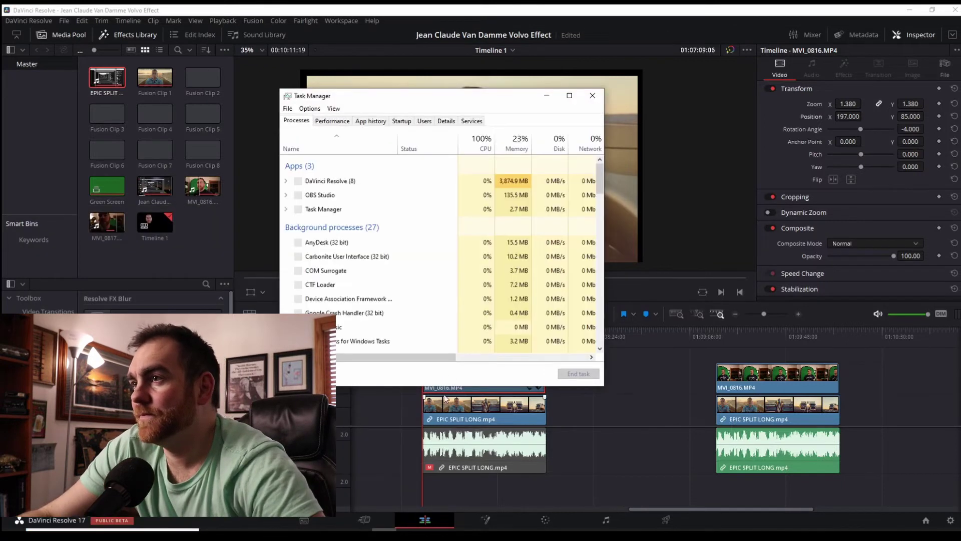
click(332, 120)
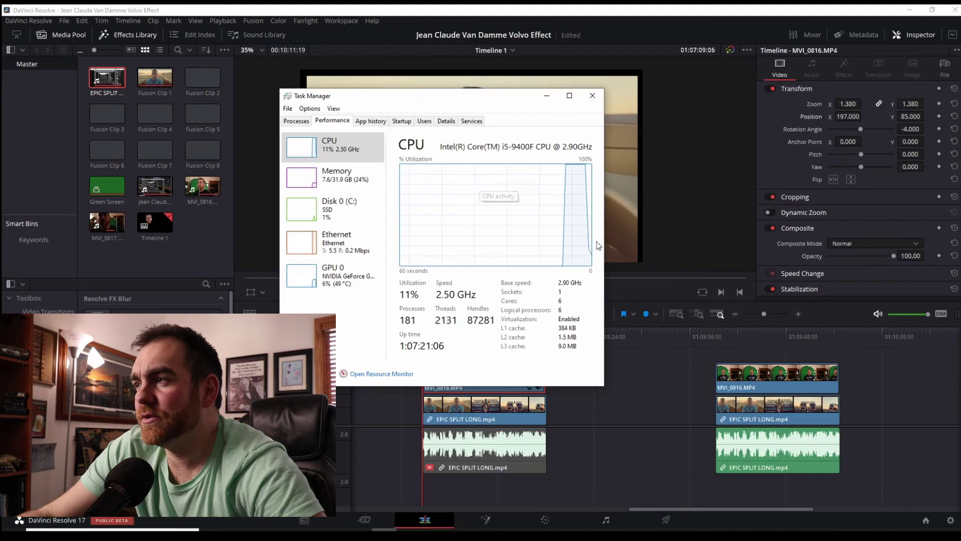
Move Task Manager to the upper right off the preview, then return to Resolve
drag(468, 102, 790, 57)
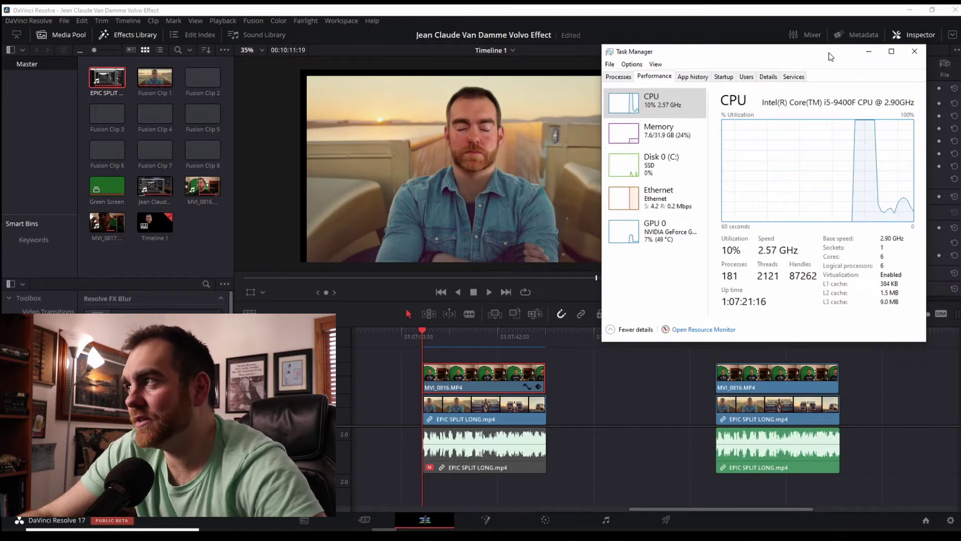
drag(829, 53, 854, 46)
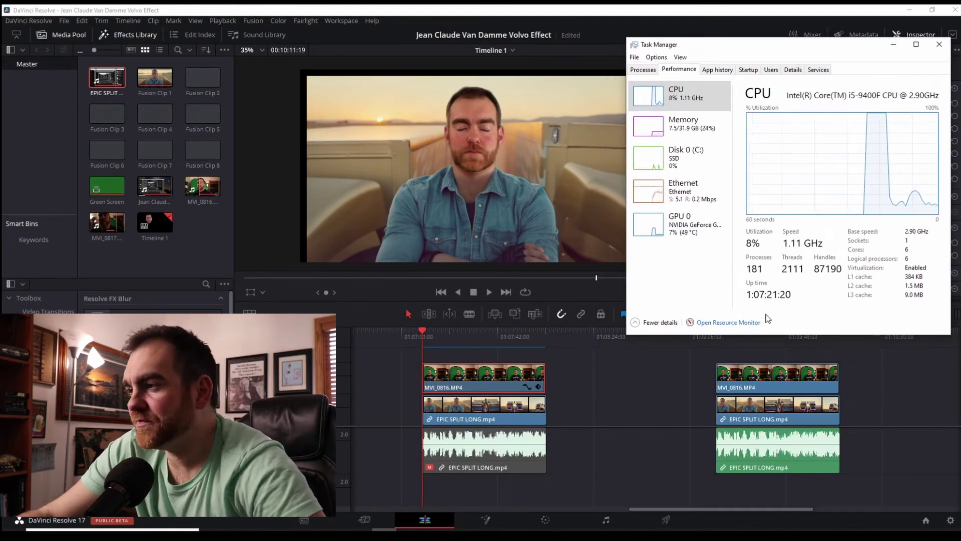
click(464, 338)
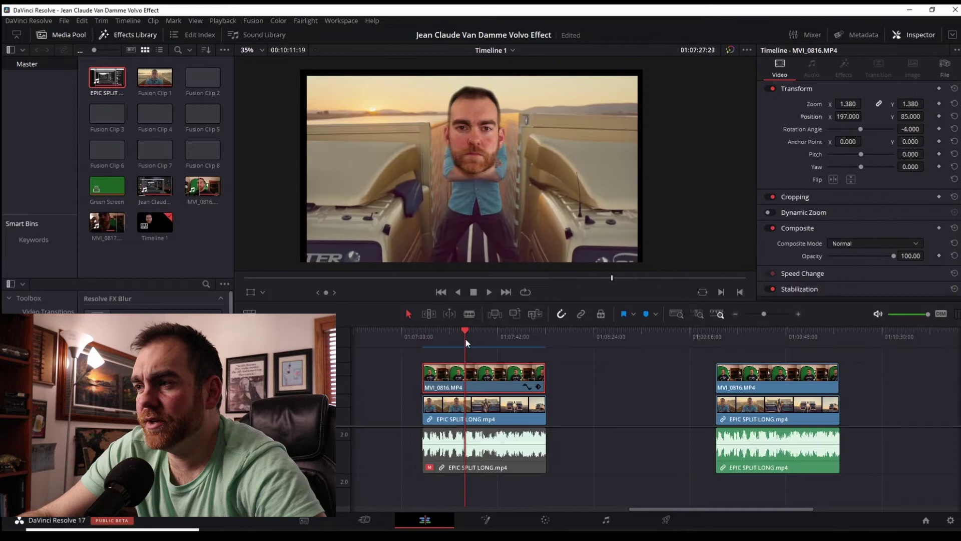
Combine the MVI_0816 face clip and EPIC SPLIT LONG clip into a Fusion clip
click(428, 331)
click(462, 403)
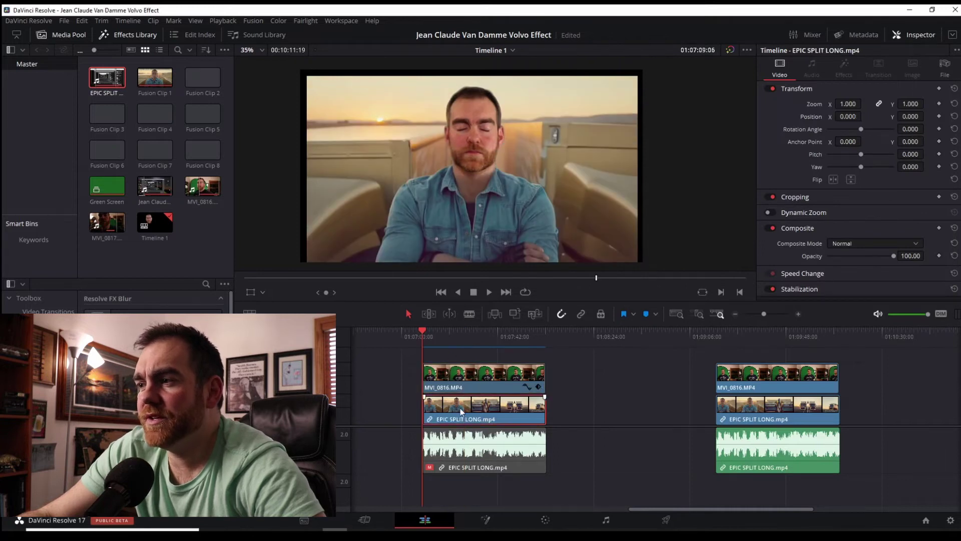
click(468, 383)
drag(575, 372, 509, 410)
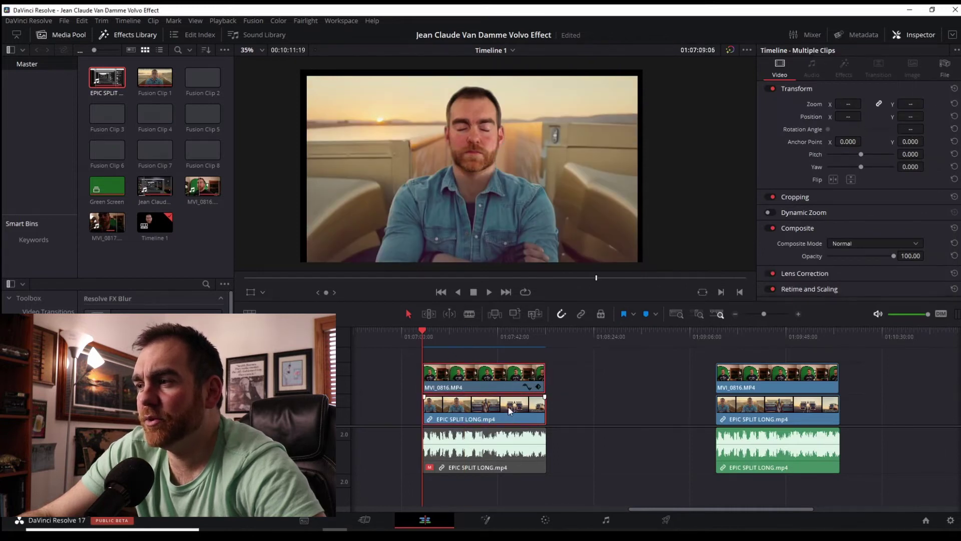
right_click(485, 374)
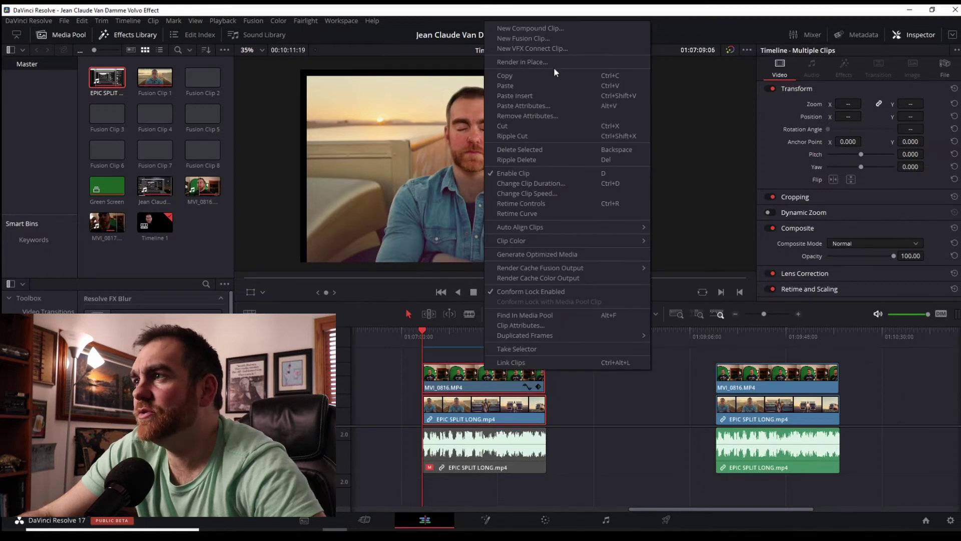
click(561, 35)
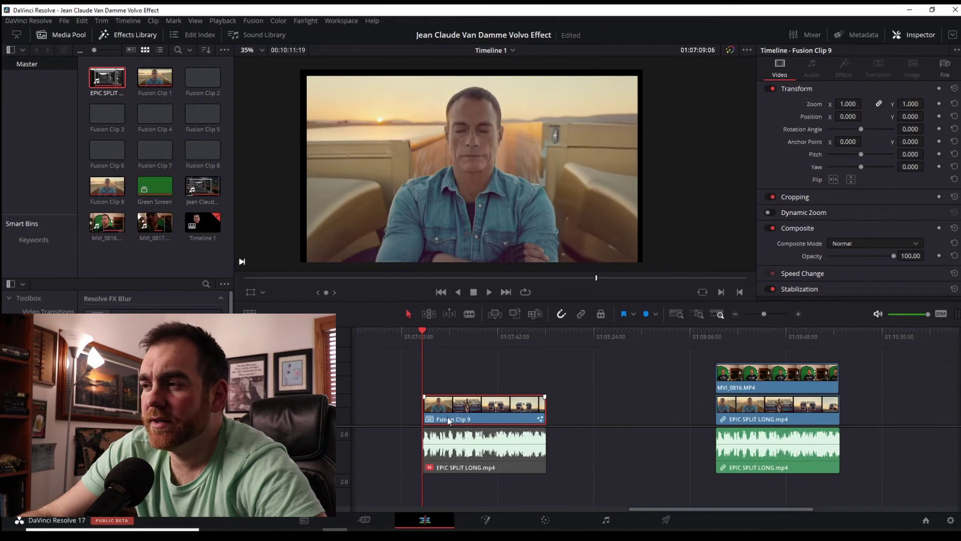
Open Fusion Clip 9 in Fusion, inspect MediaIn1, MediaIn2 and Merge1, and tidy the nodes
click(485, 522)
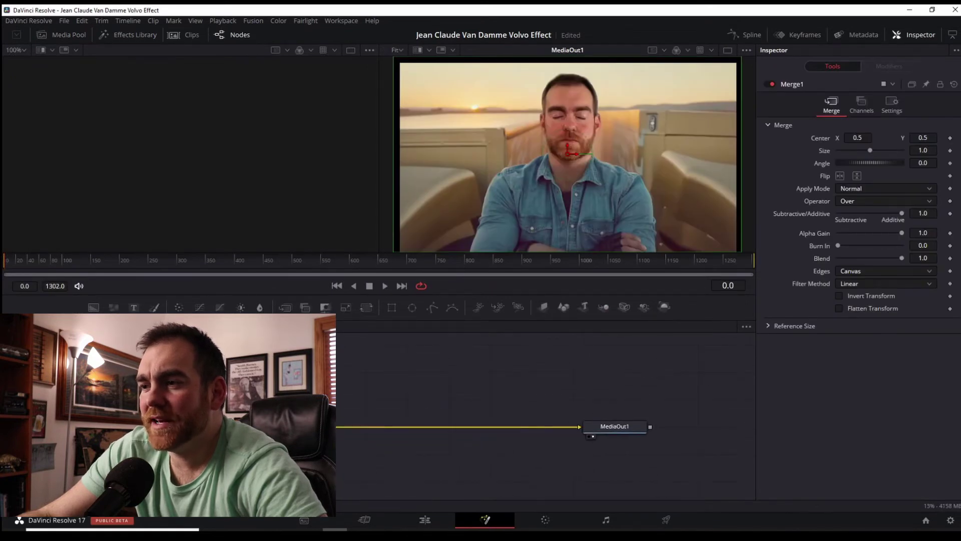
click(281, 373)
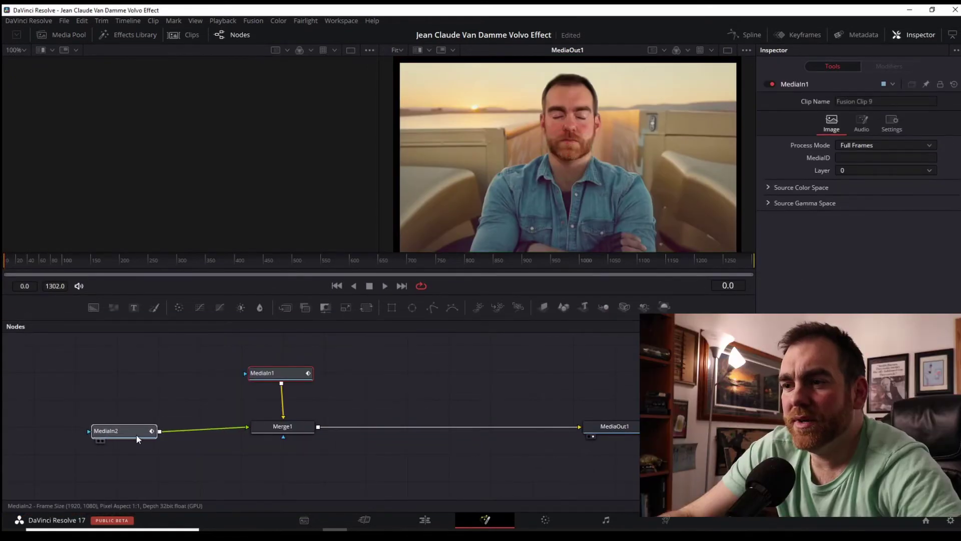
click(137, 435)
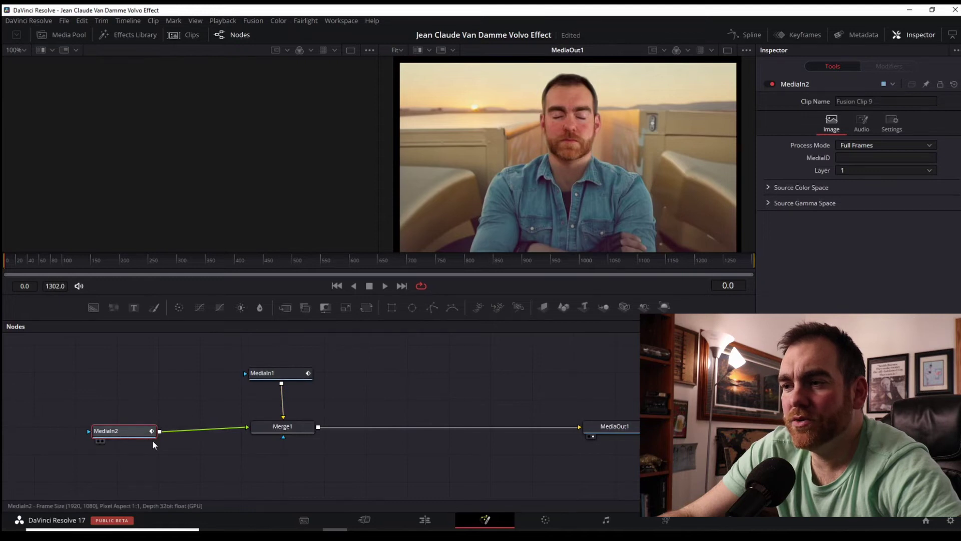
click(278, 429)
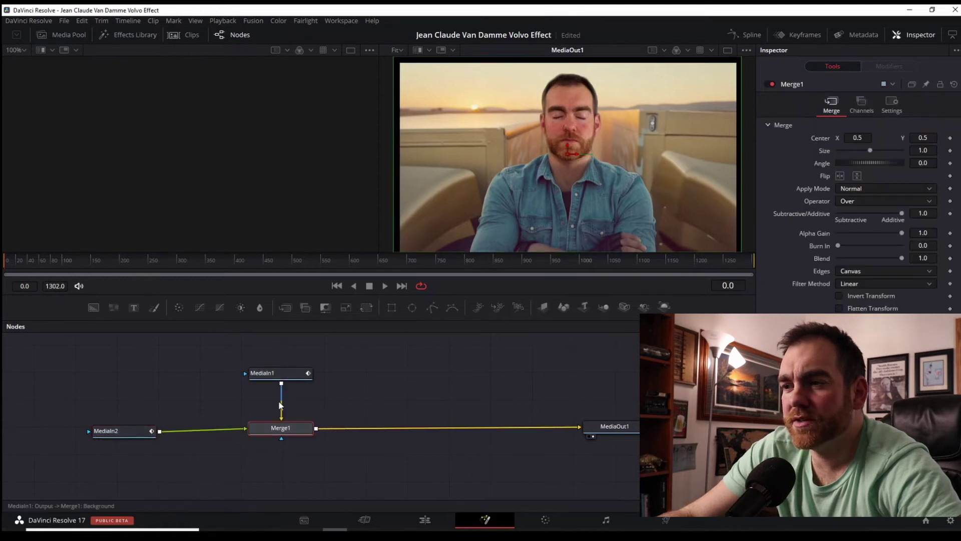
mouse_move(594, 431)
mouse_down()
mouse_move(463, 433)
mouse_move(607, 419)
mouse_up()
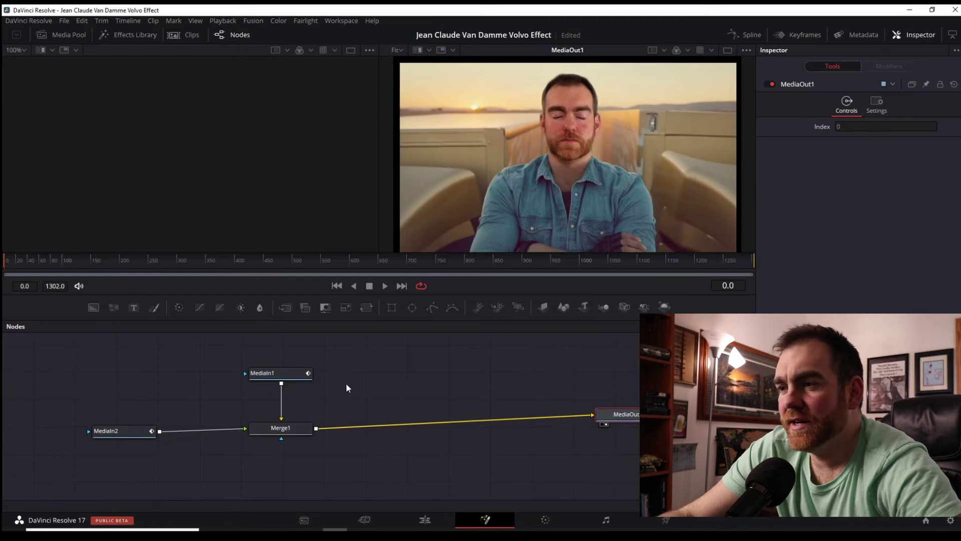
drag(280, 375, 280, 369)
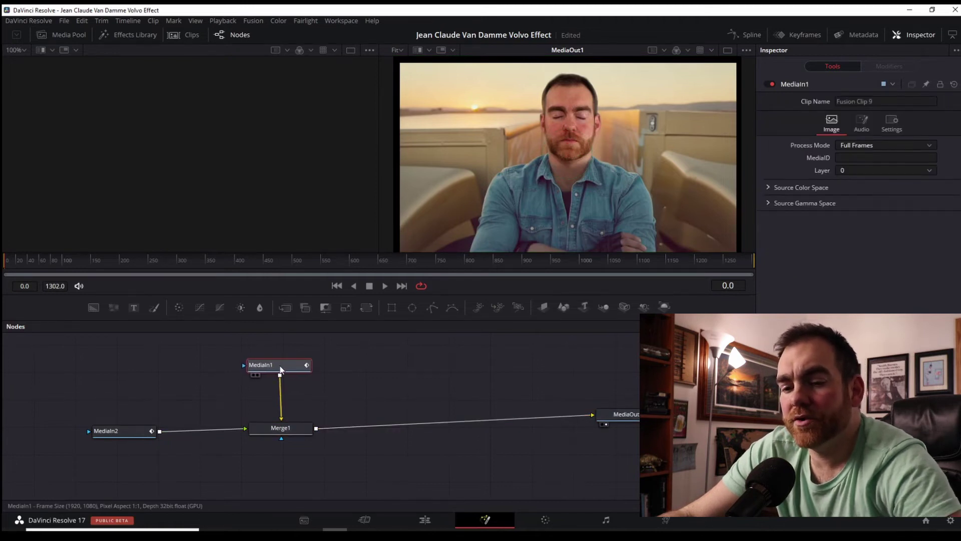
Load MediaIn1's raw Volvo footage into the right viewer, keeping two viewers
key(2)
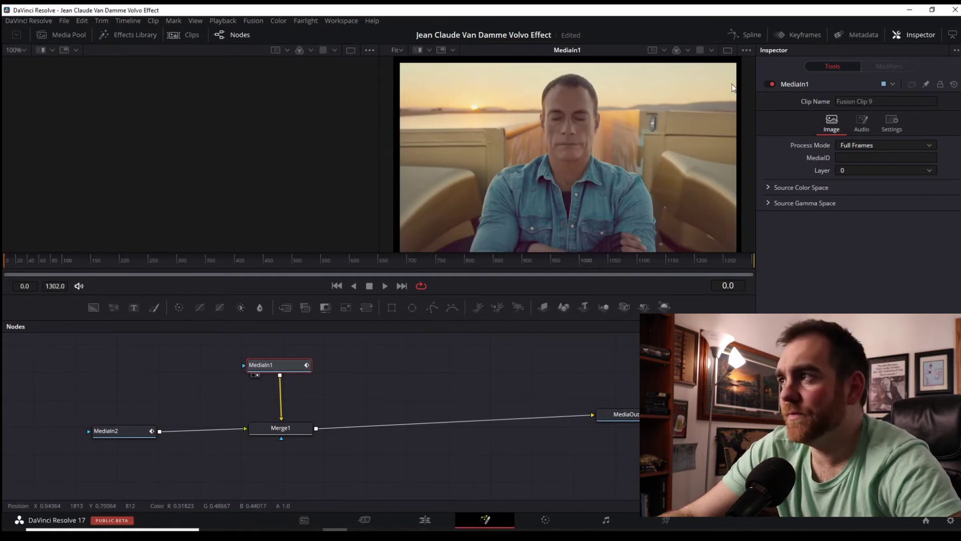
click(729, 51)
click(729, 51)
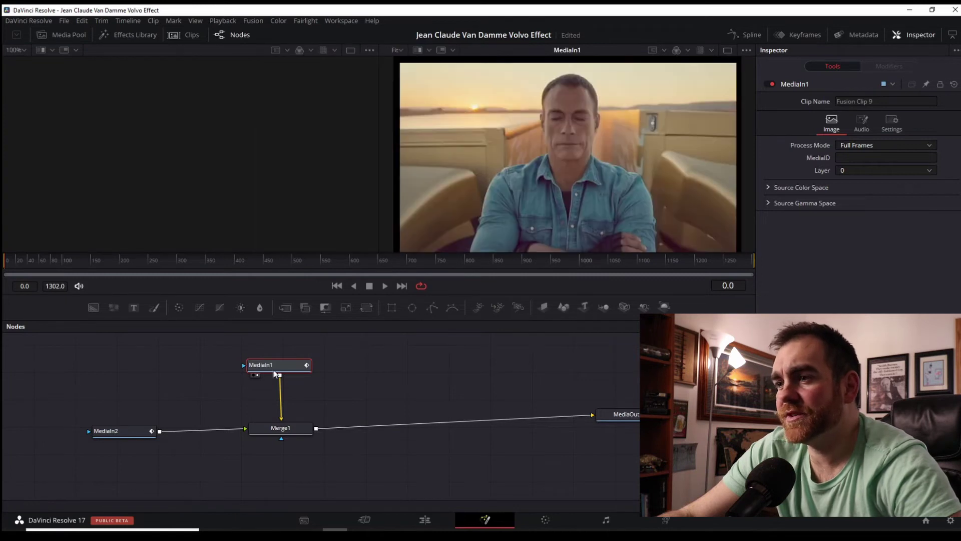
click(117, 429)
key(1)
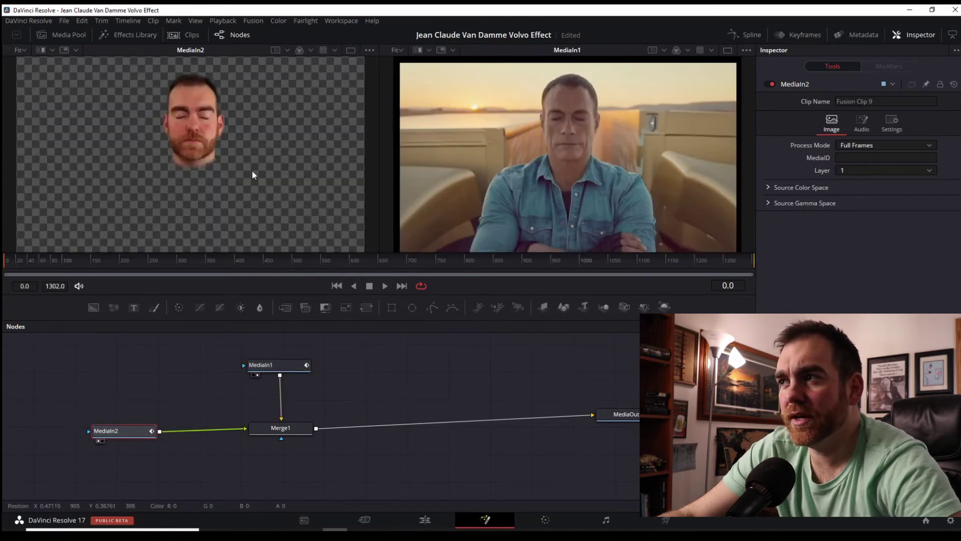
click(729, 51)
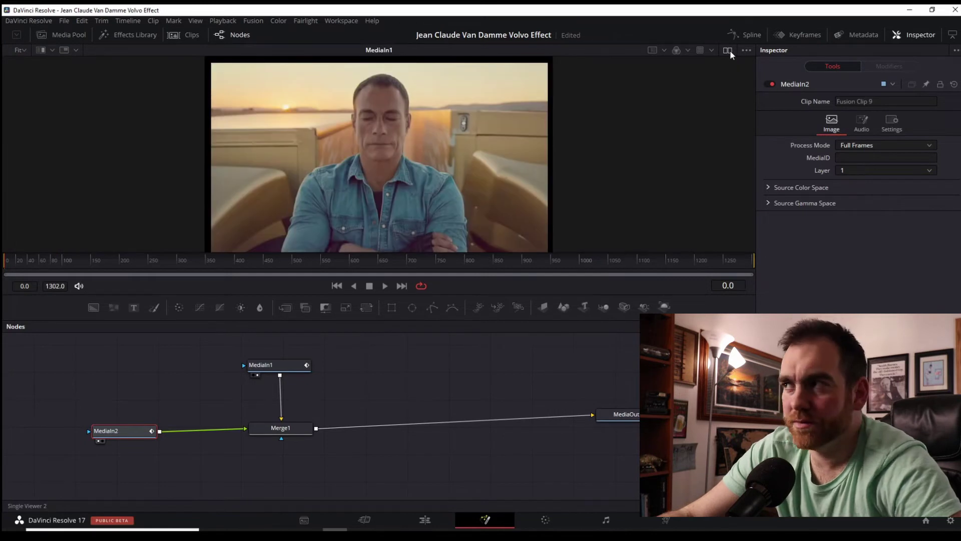
click(728, 50)
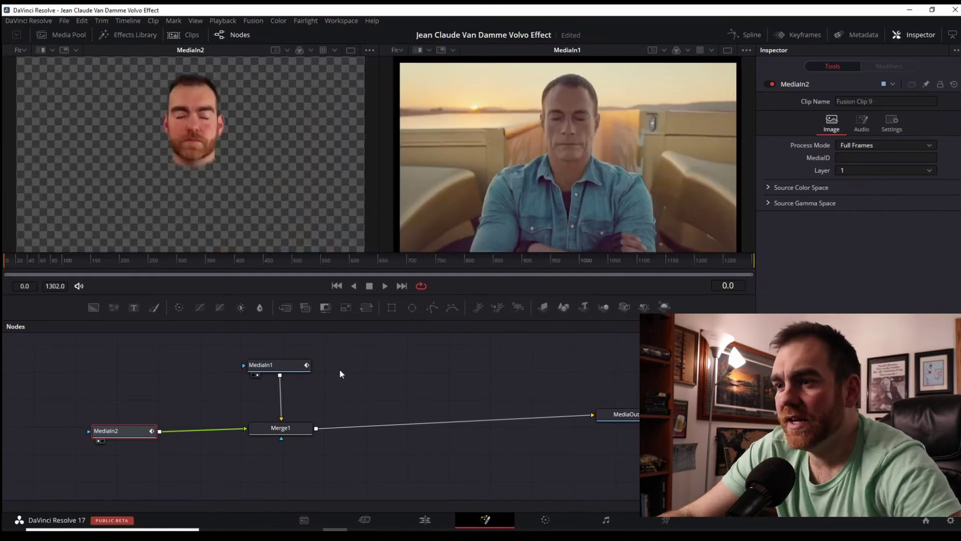
click(283, 369)
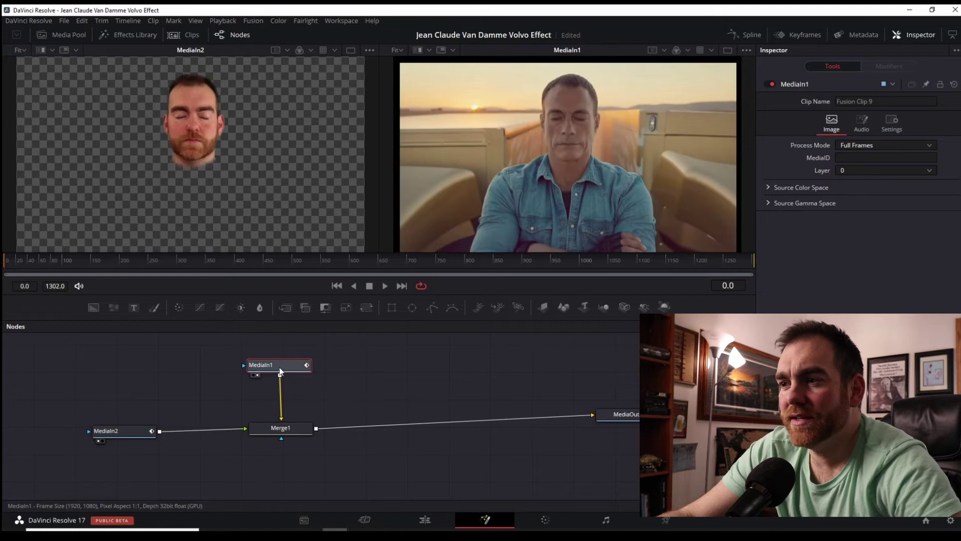
key(1)
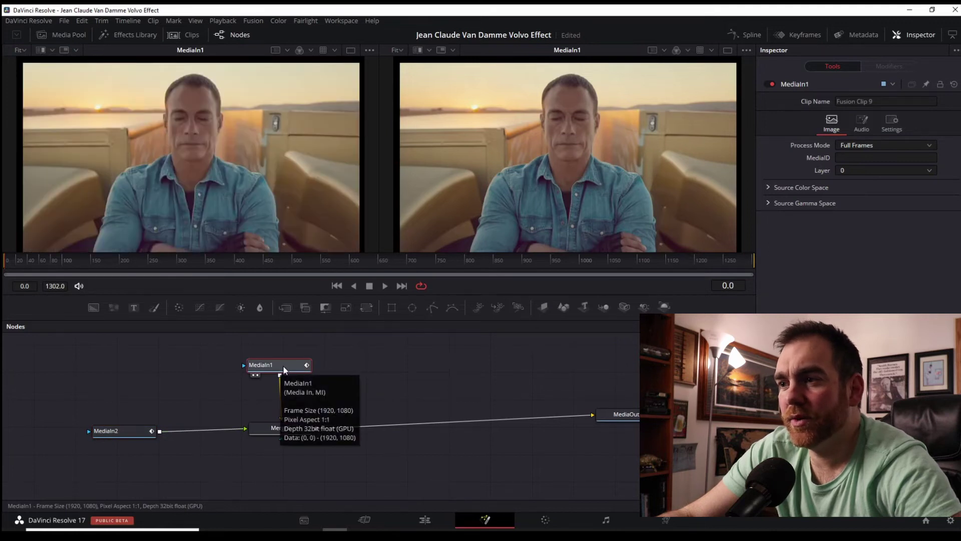
key(1)
key(2)
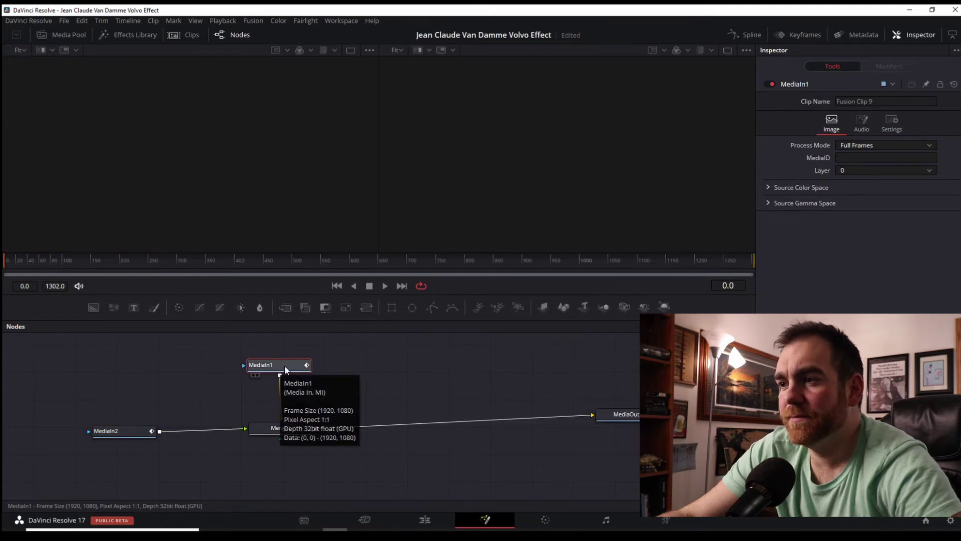
key(2)
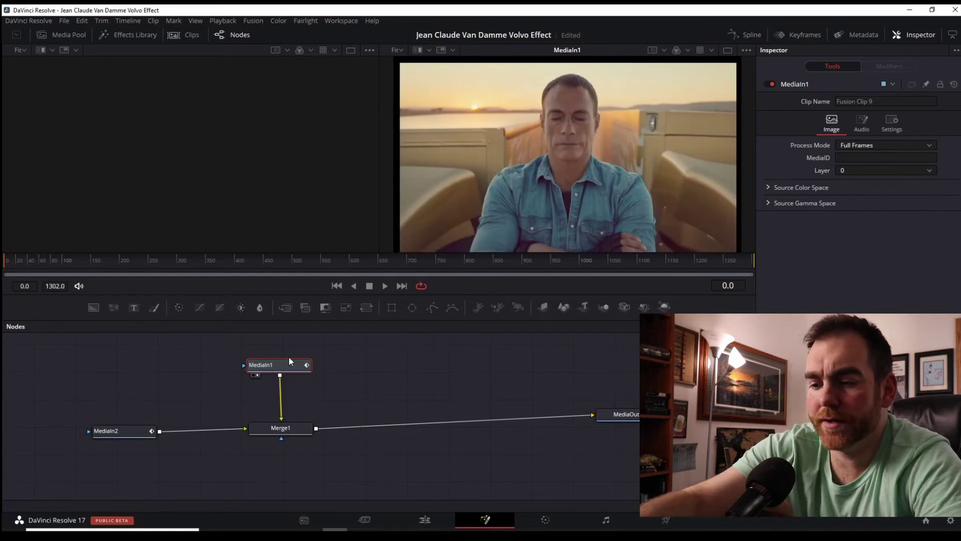
Rename the MediaIn1 footage node to the actor's first name
key(F2)
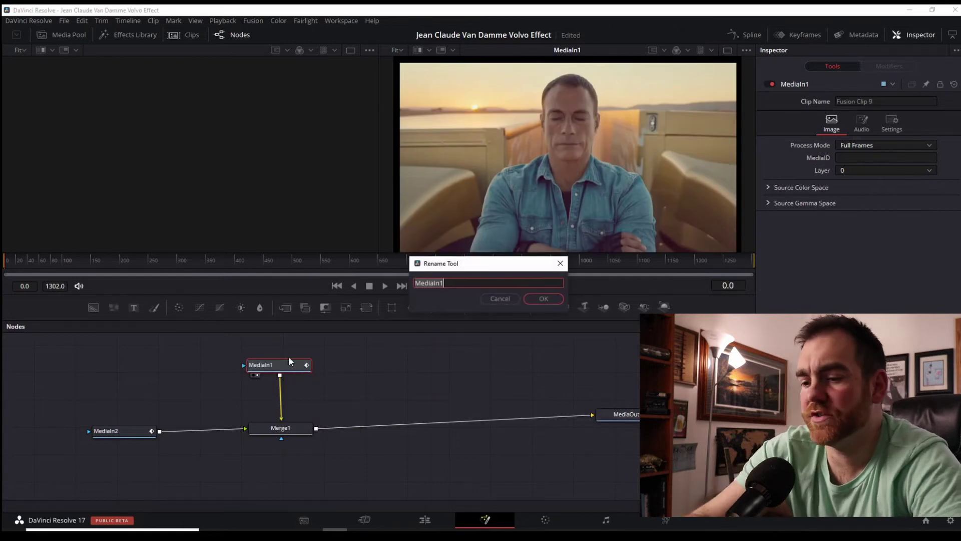
text(Jean)
key(Return)
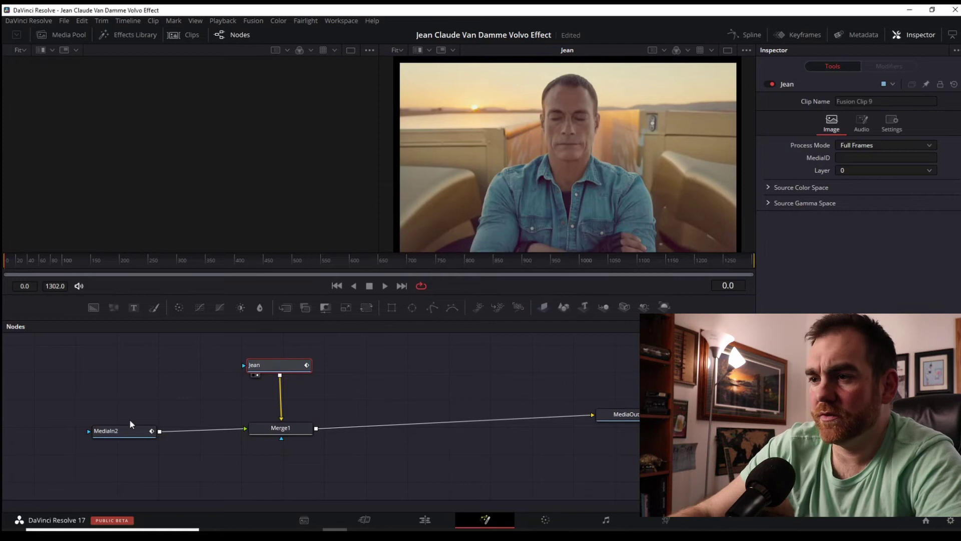
View the MediaIn2 face node and rename it 'me'
click(111, 432)
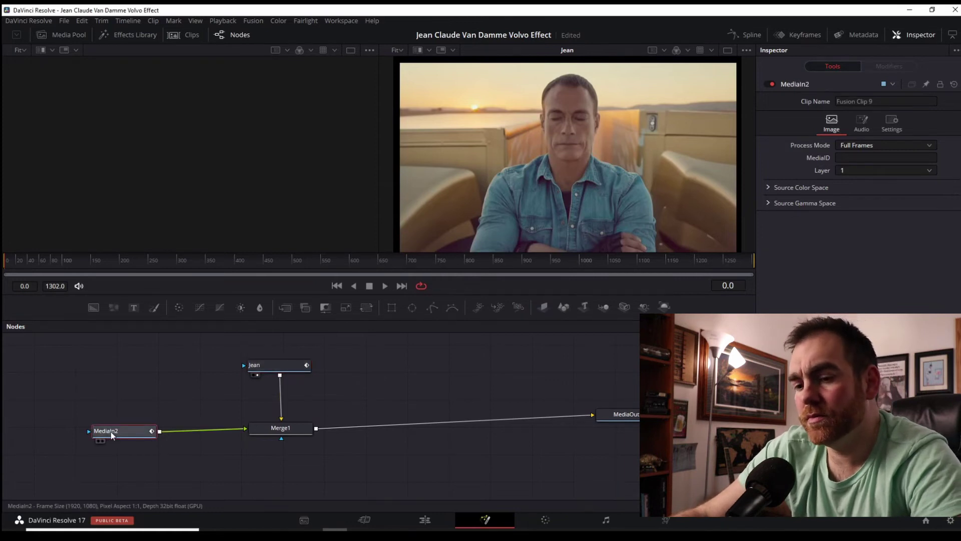
key(2)
key(F2)
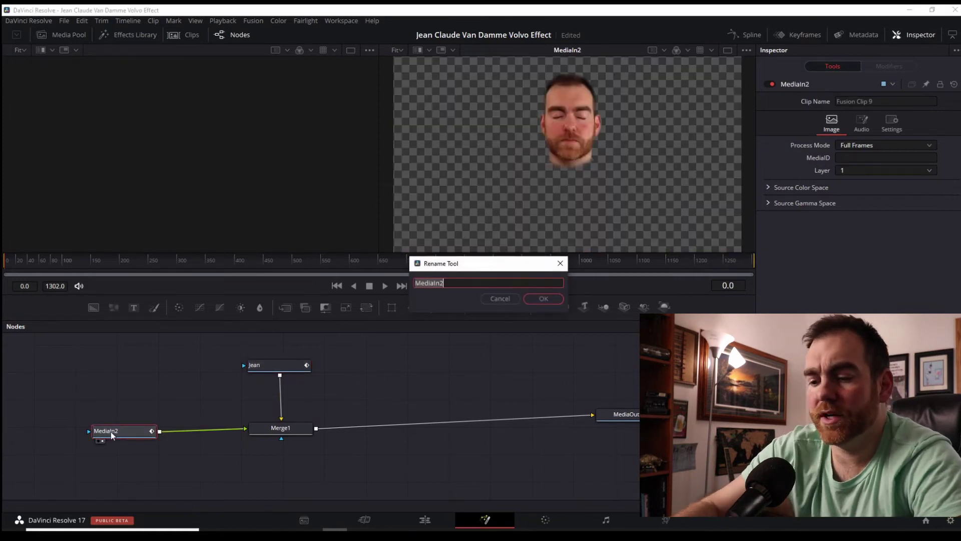
text(me)
key(Return)
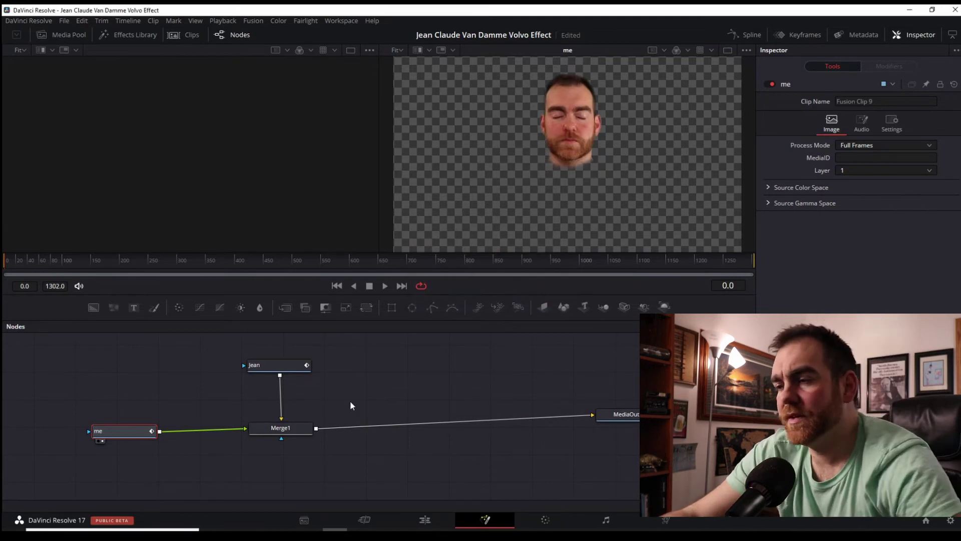
Place the me node above Merge1, move the footage node far left, and view it
drag(345, 404, 480, 408)
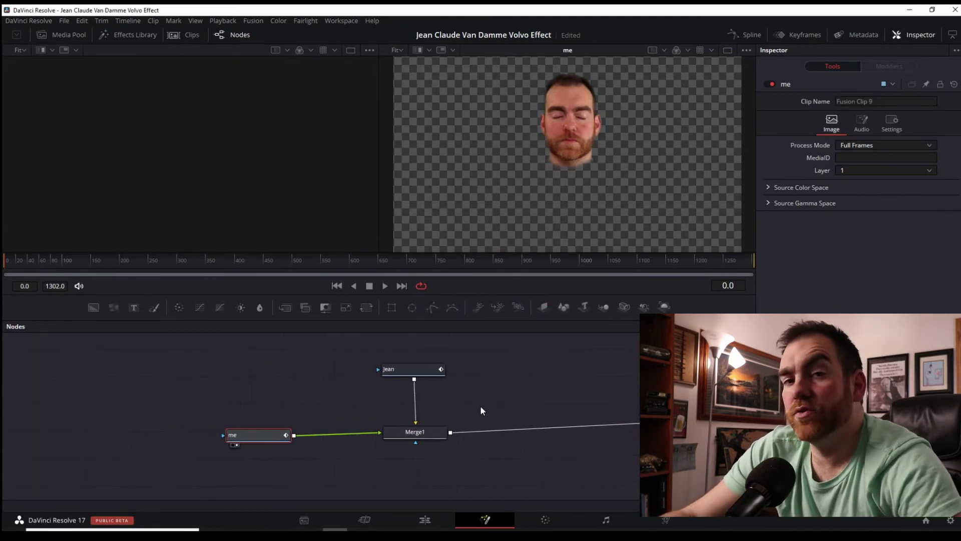
drag(263, 435, 483, 391)
drag(422, 374, 217, 437)
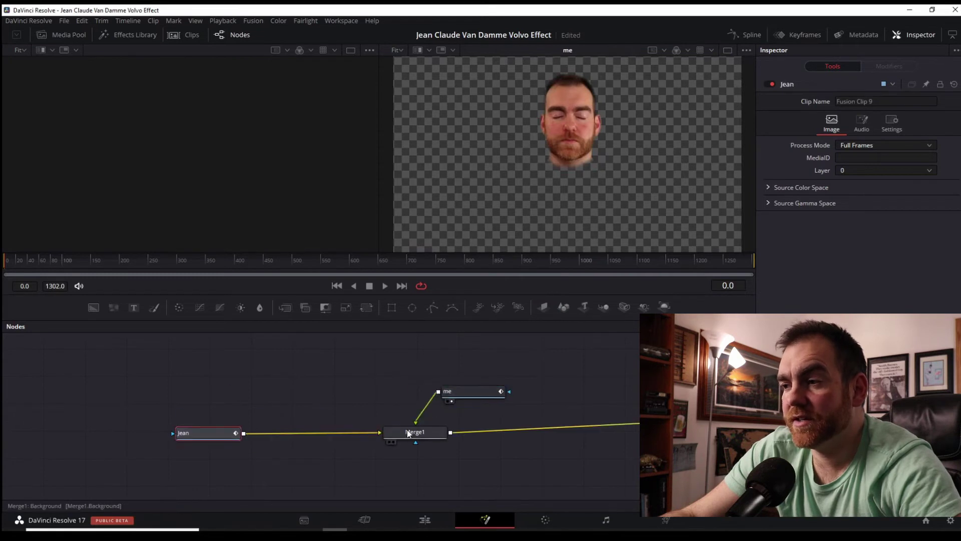
drag(407, 430, 407, 438)
drag(467, 391, 408, 366)
drag(427, 438, 434, 427)
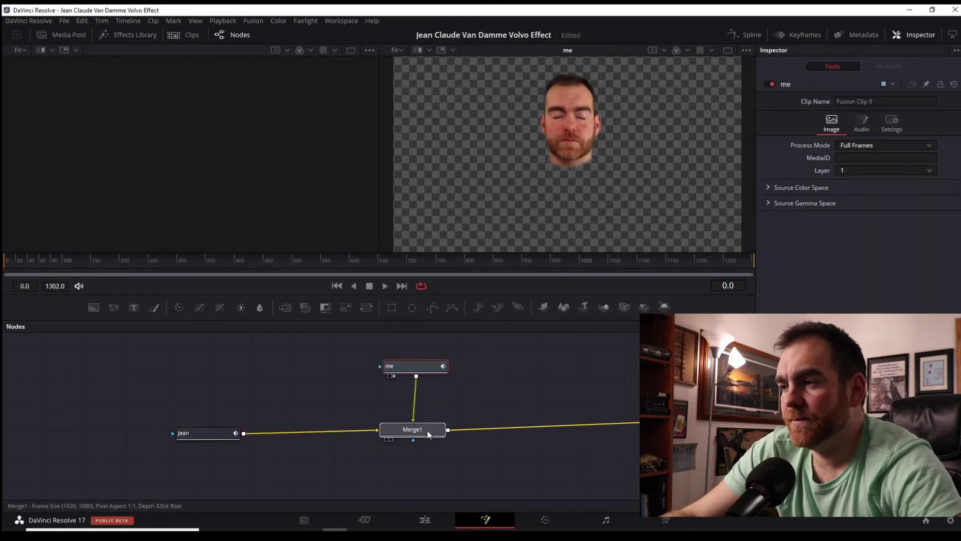
drag(223, 439, 191, 433)
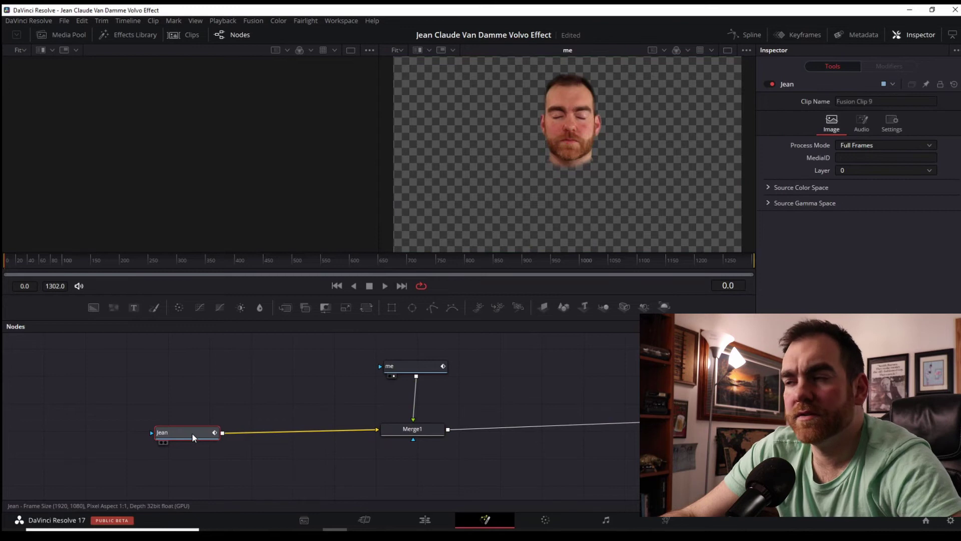
key(2)
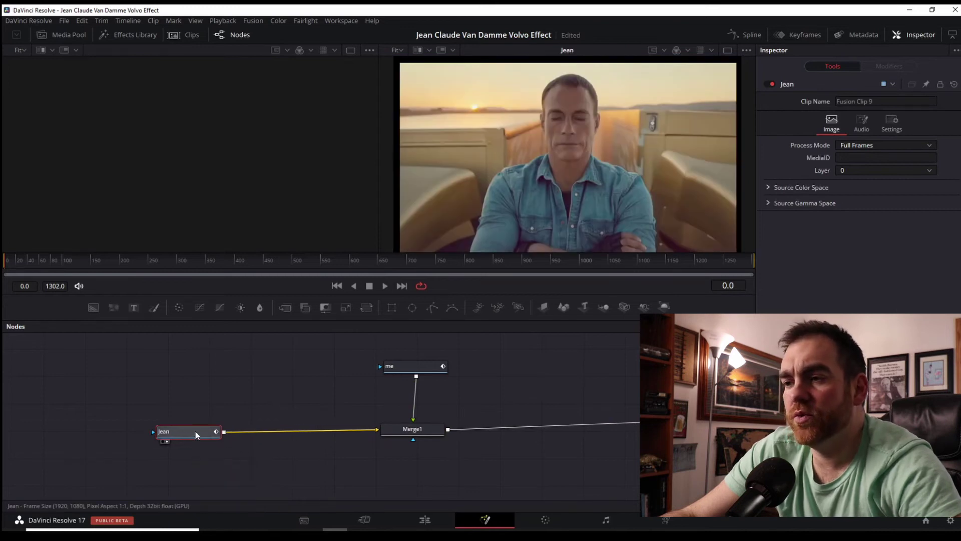
drag(201, 431, 149, 439)
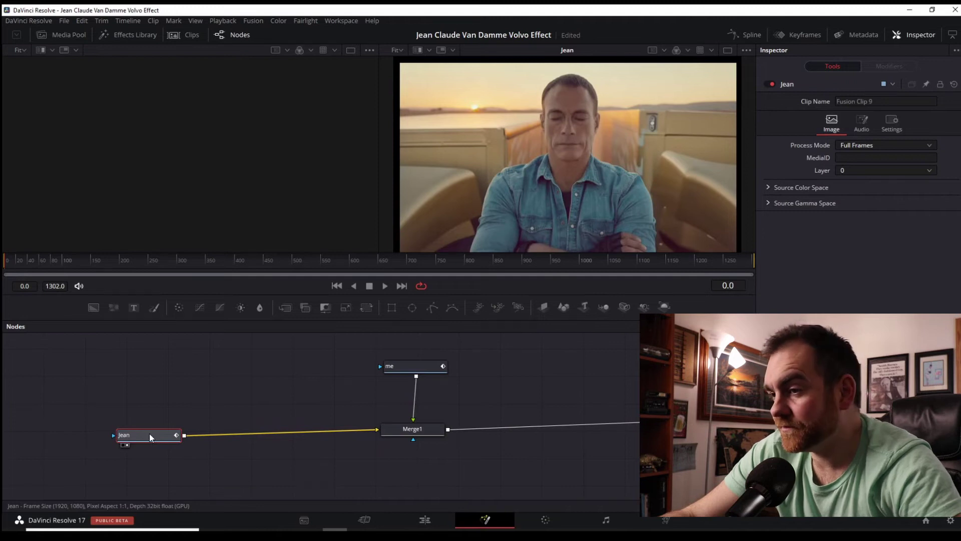
Add a Planar Tracker after the footage node via tool search 'plan' and line it up
key(shift+space)
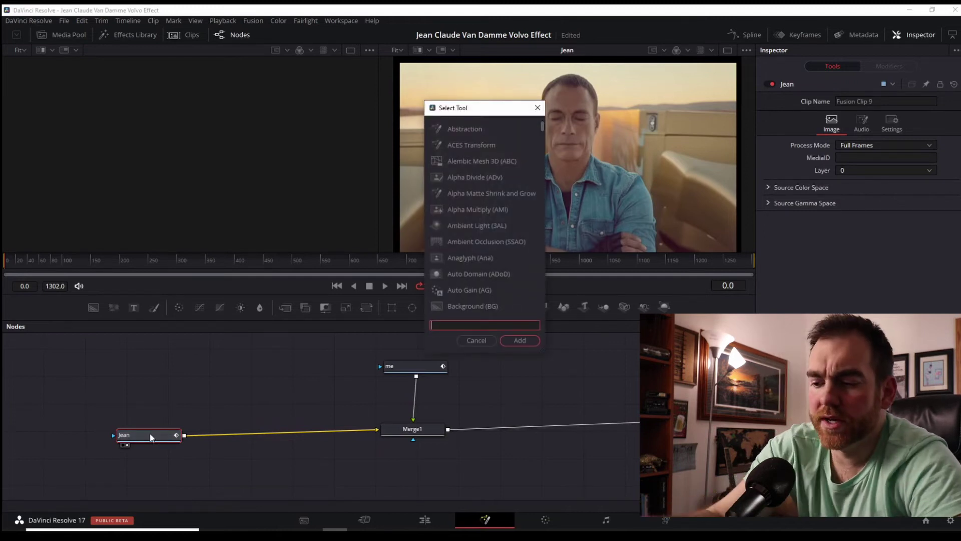
text(plan)
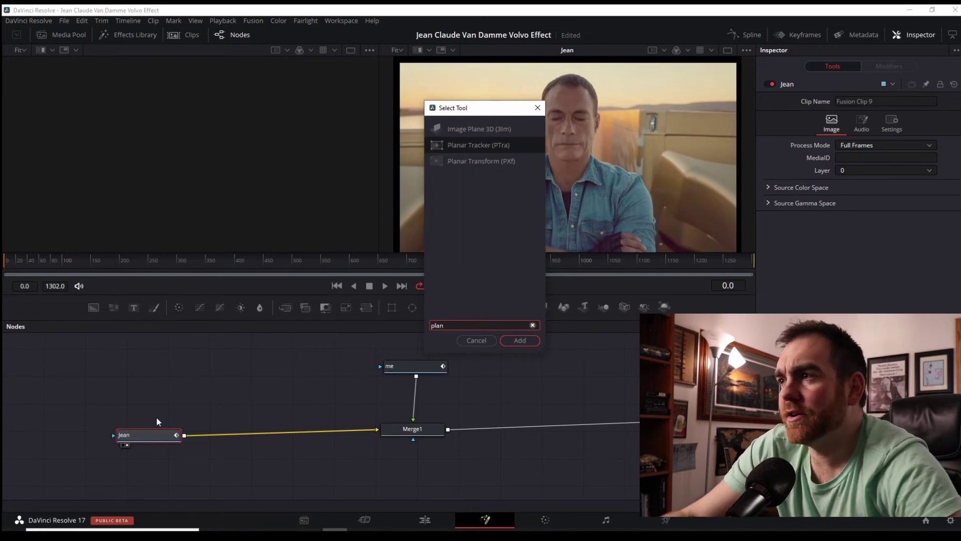
click(530, 342)
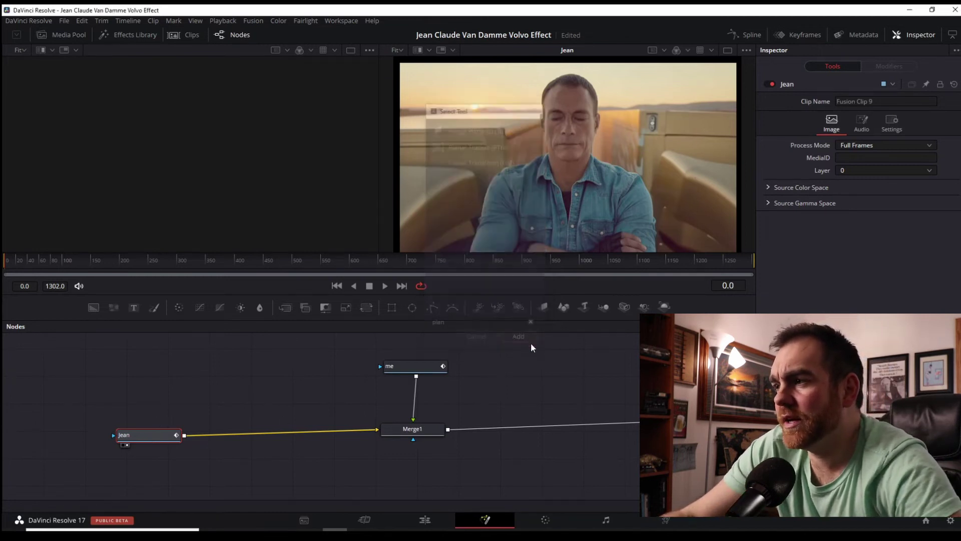
drag(227, 442, 281, 440)
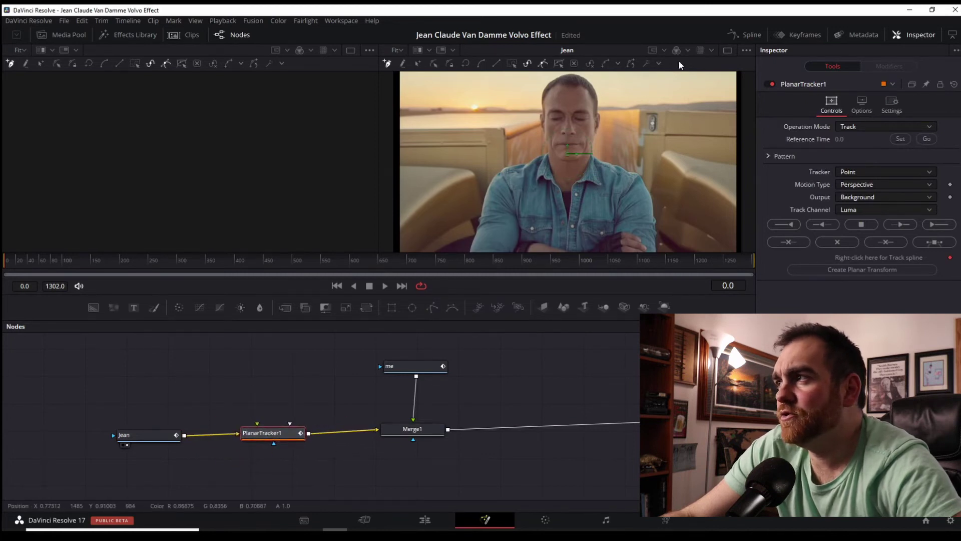
In a single viewer, draw PlanarTracker1's polygon around the jaw, side, top and left of the face
click(728, 51)
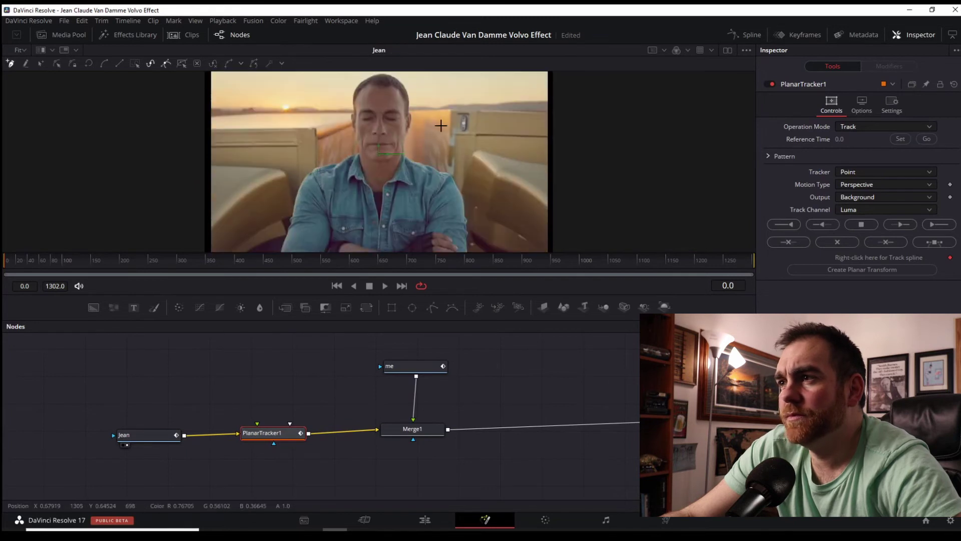
scroll(368, 144, up, 5)
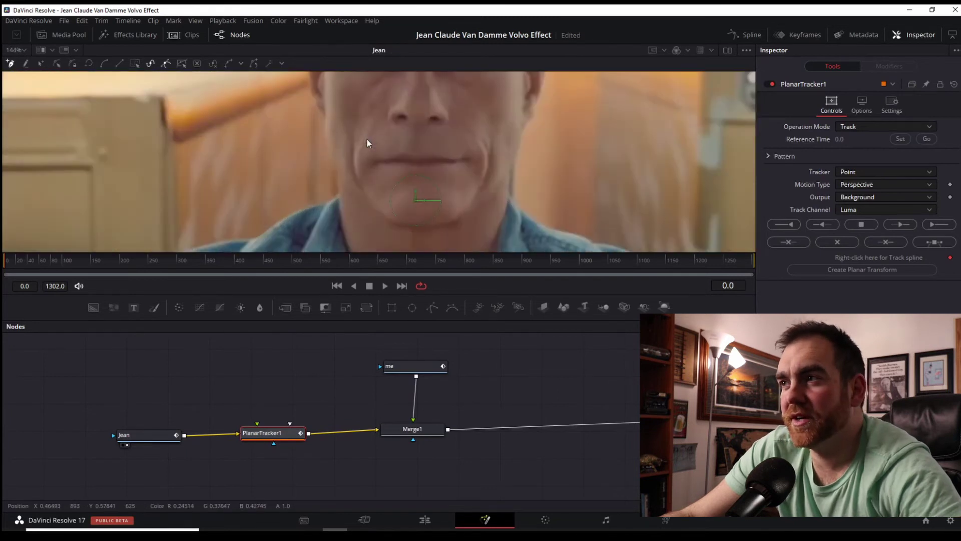
scroll(434, 146, down, 4)
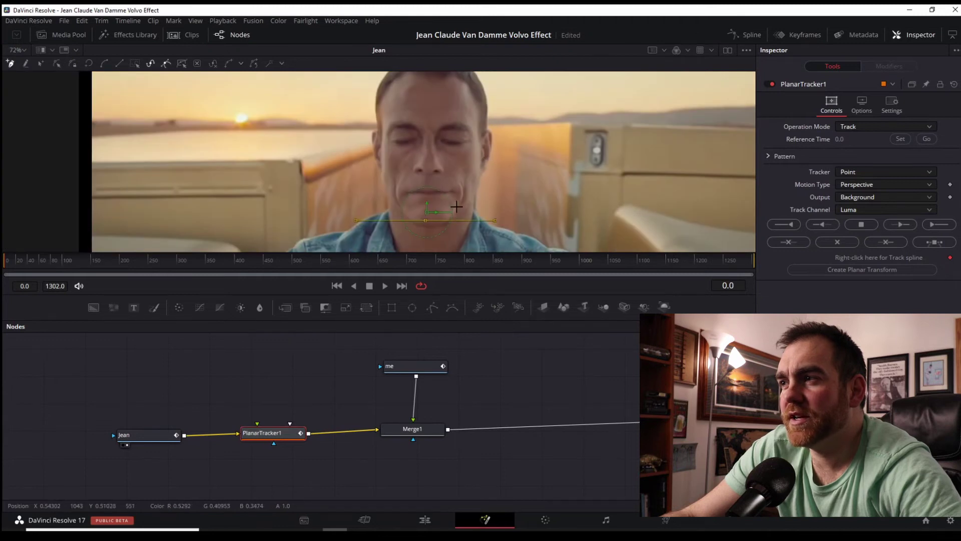
click(456, 207)
click(476, 112)
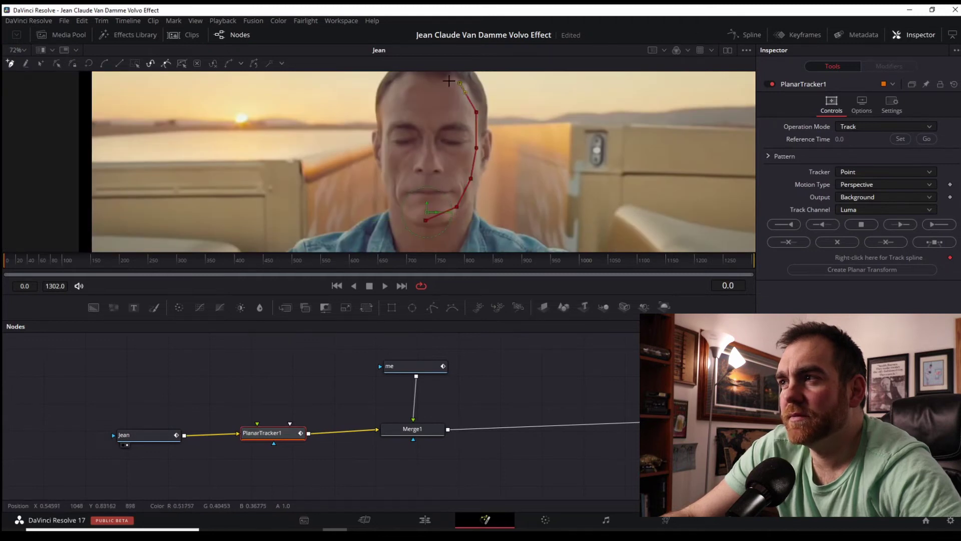
click(460, 81)
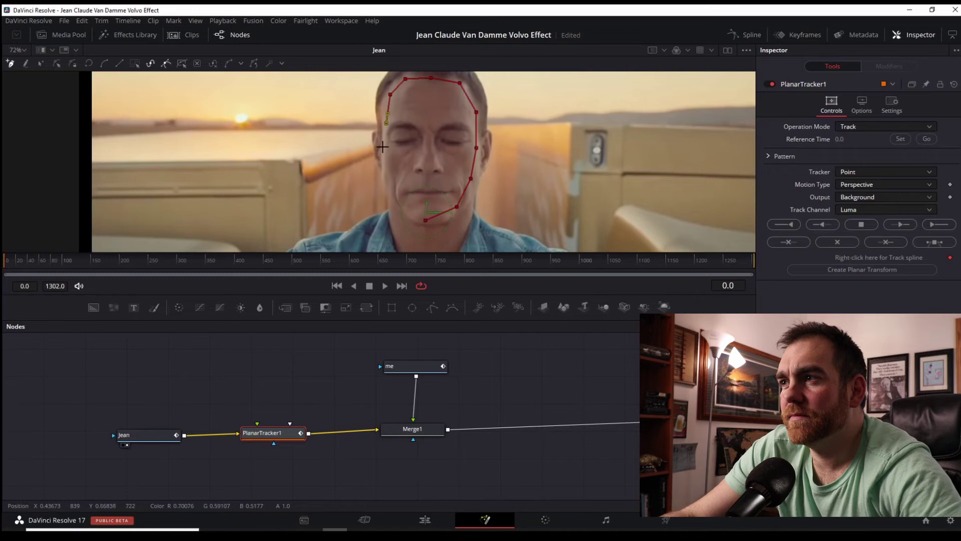
click(382, 146)
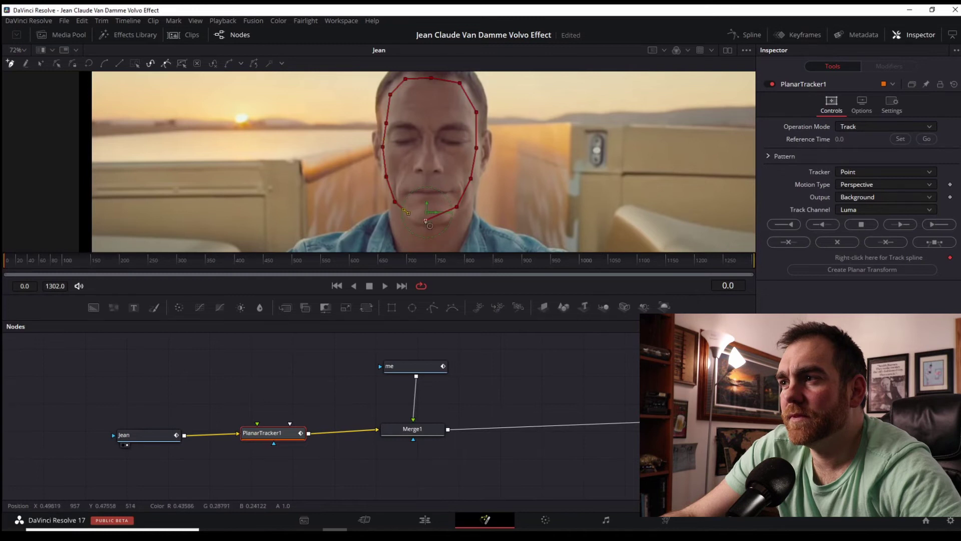
scroll(482, 182, down, 2)
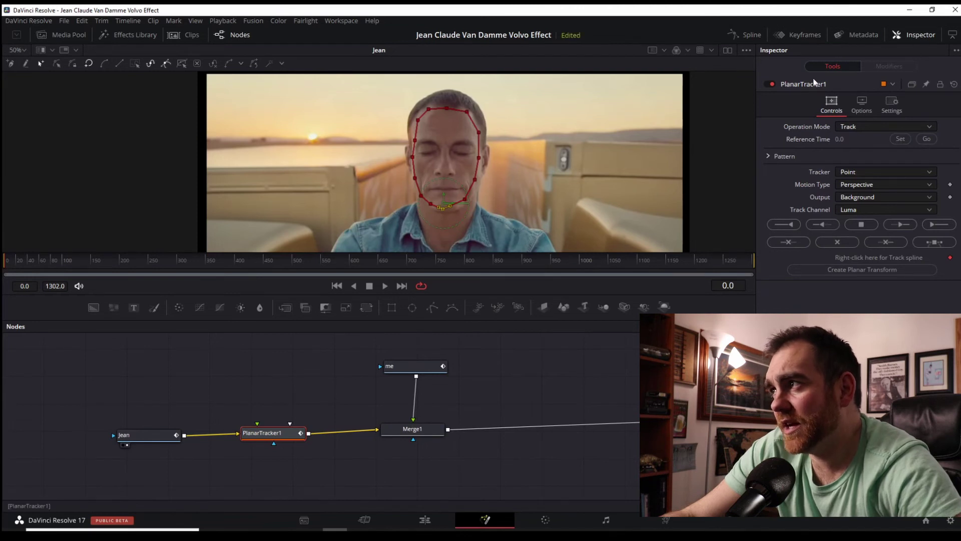
Keep Track operation mode, choose Hybrid Point/Area tracker and Translation, Rotation, Scale motion
click(870, 129)
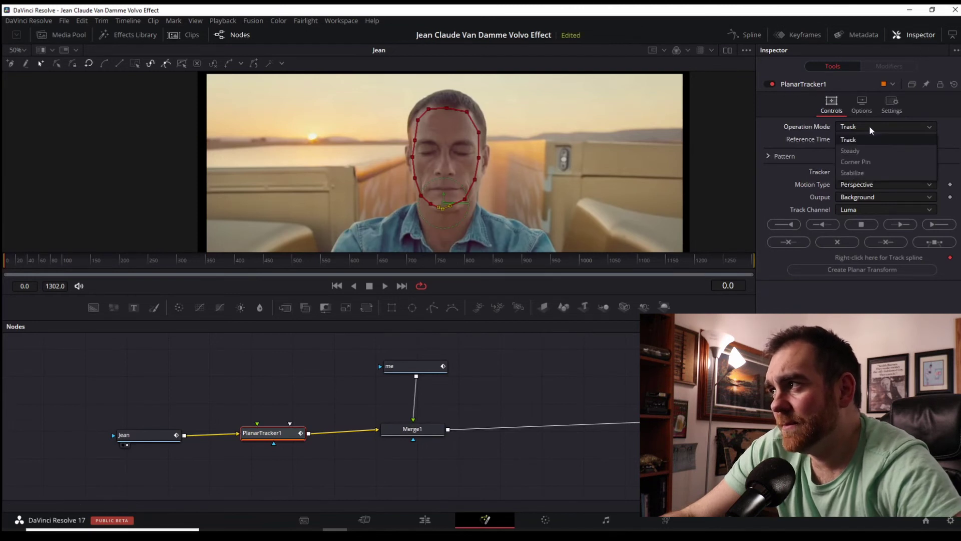
click(870, 130)
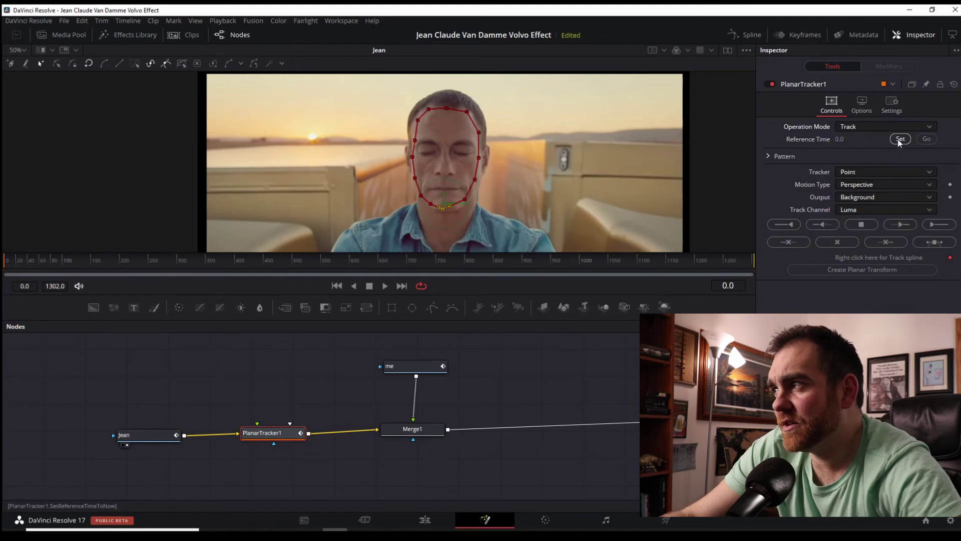
click(897, 173)
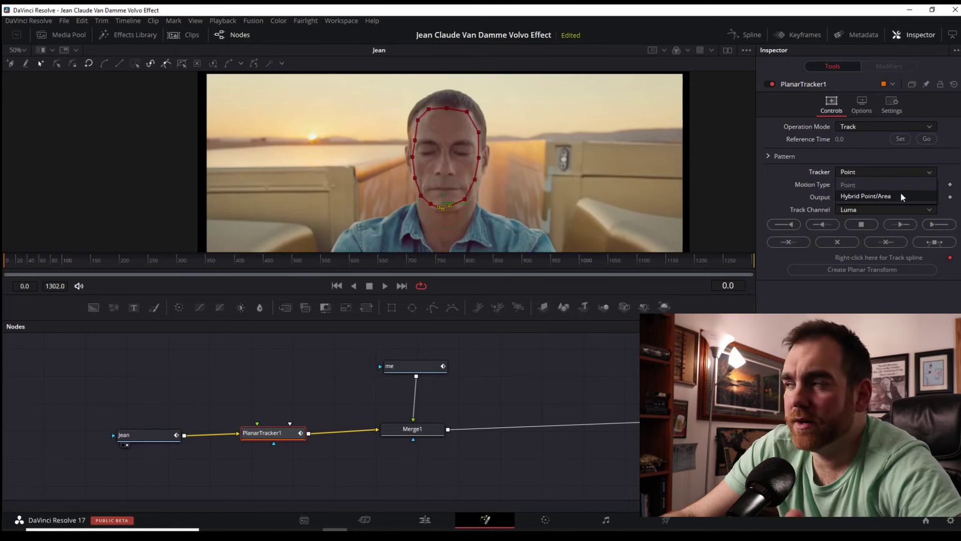
click(902, 196)
click(898, 188)
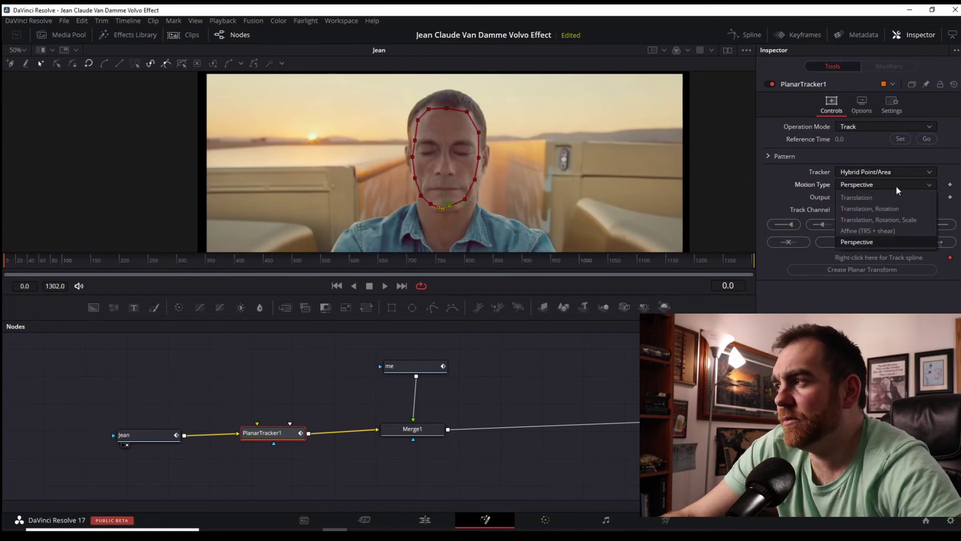
click(915, 223)
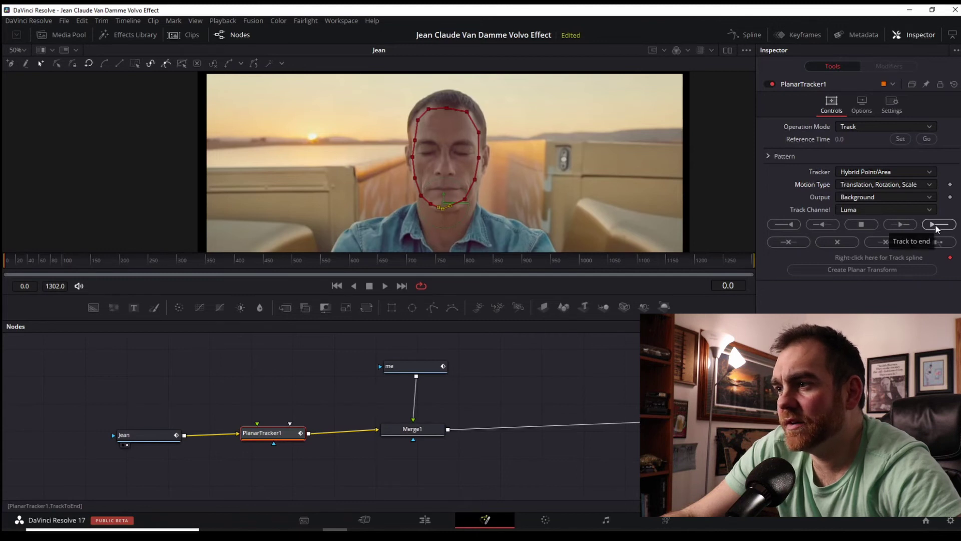
Run Track to End on the face shape to frame 1242 while watching Task Manager
key(ctrl+shift+Escape)
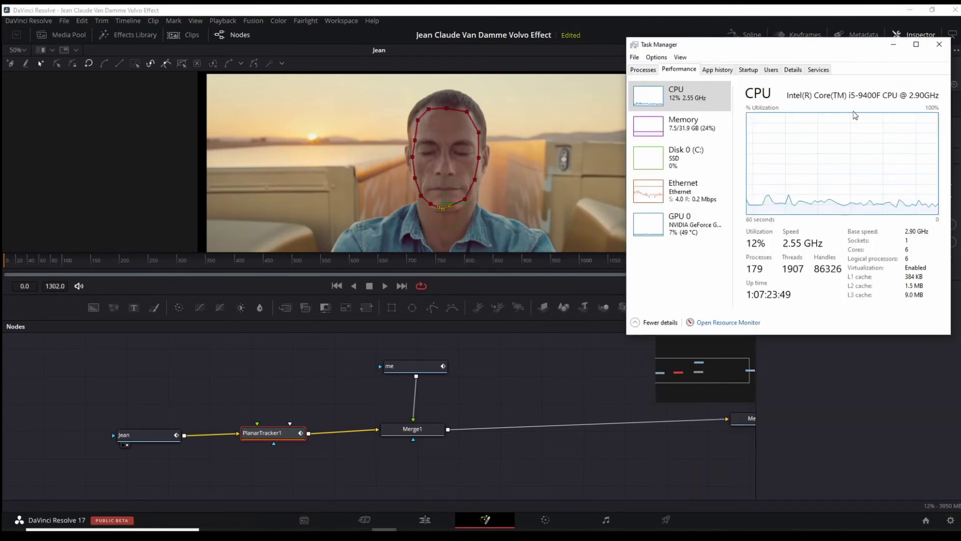
drag(858, 48, 849, 277)
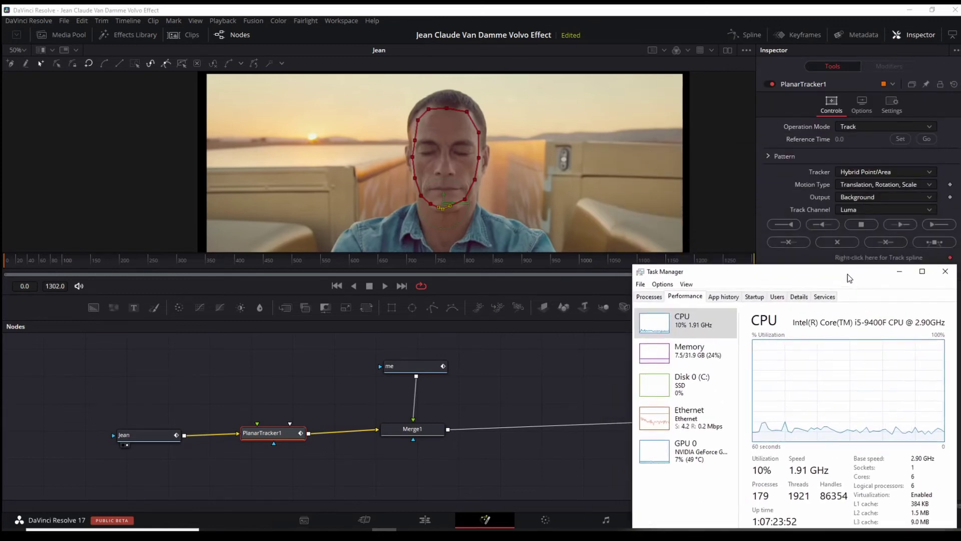
click(938, 225)
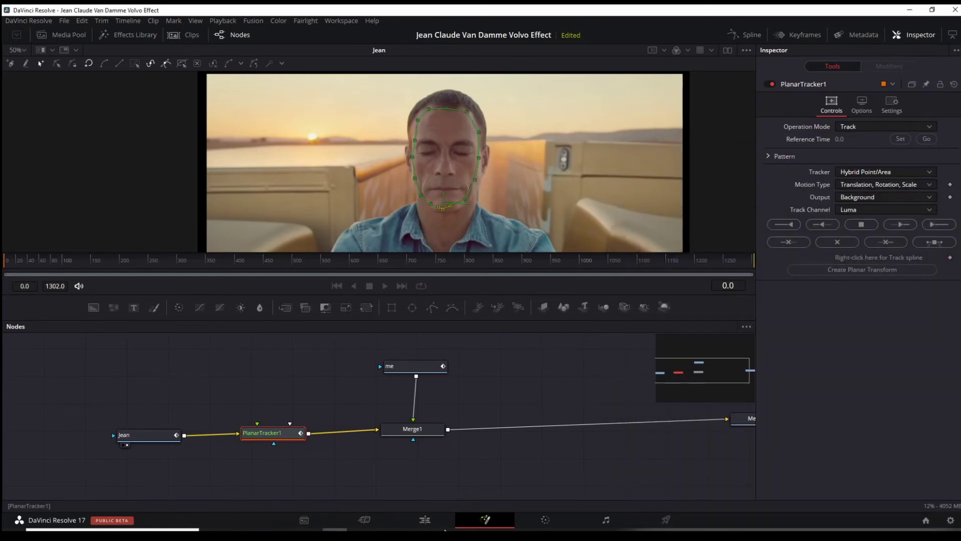
mouse_move(384, 534)
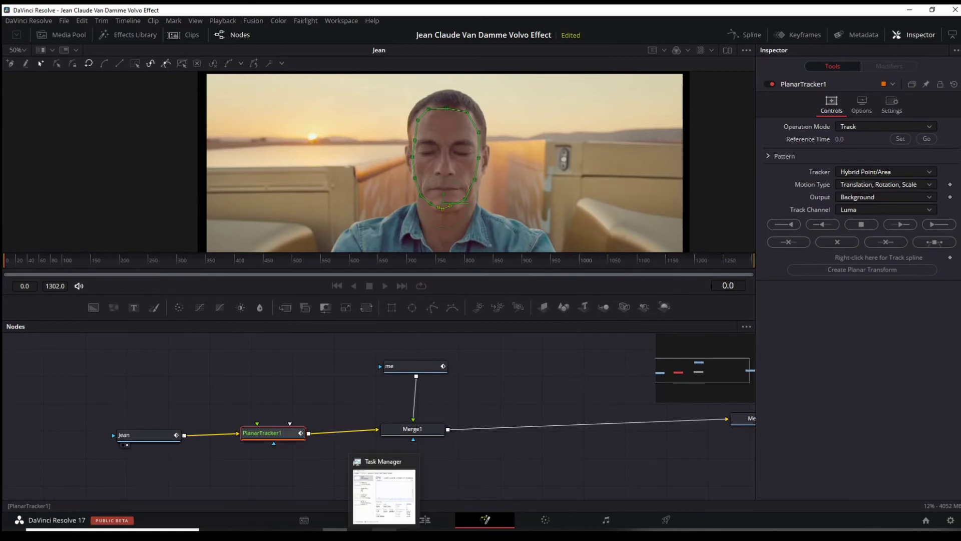
click(384, 535)
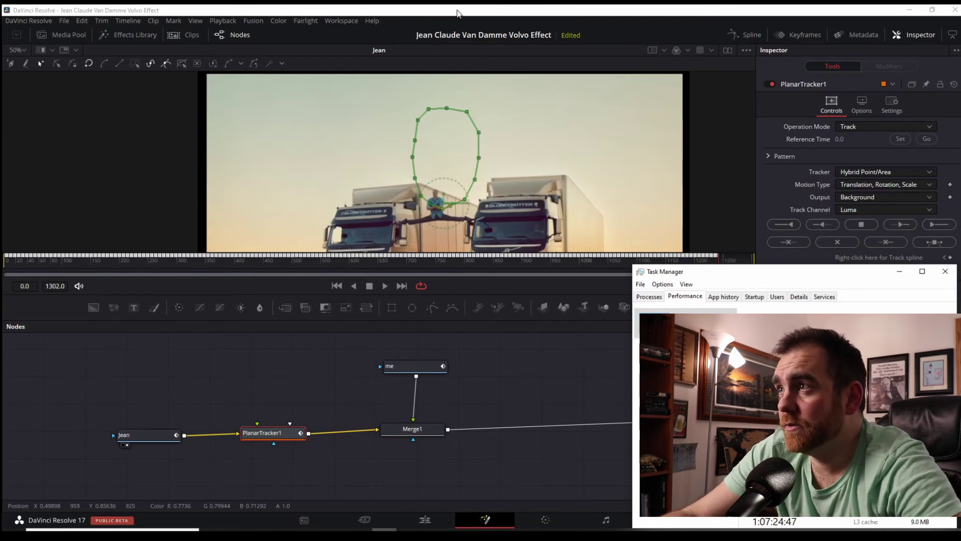
click(530, 294)
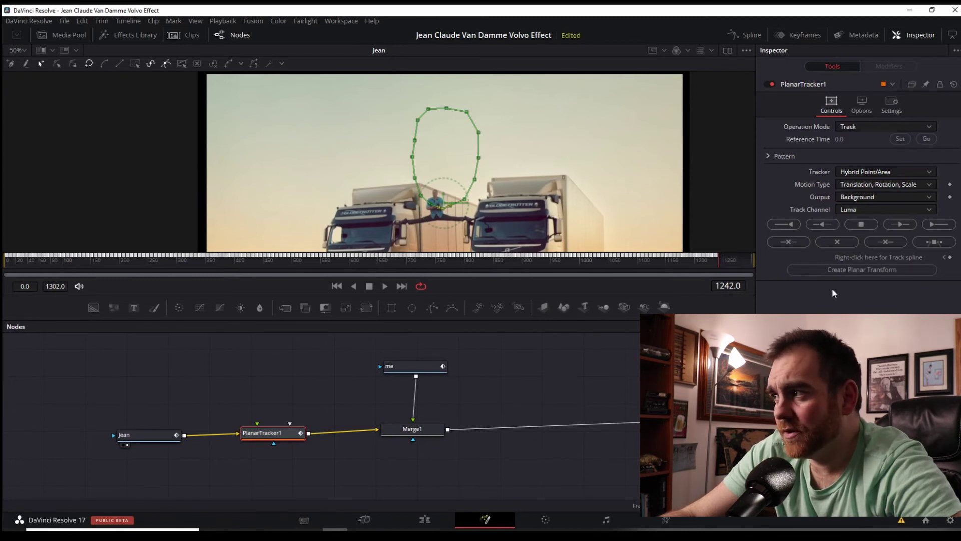
Create PlanarTransform1 from the track, wire it between me and Merge1, and return to frame 1
click(869, 277)
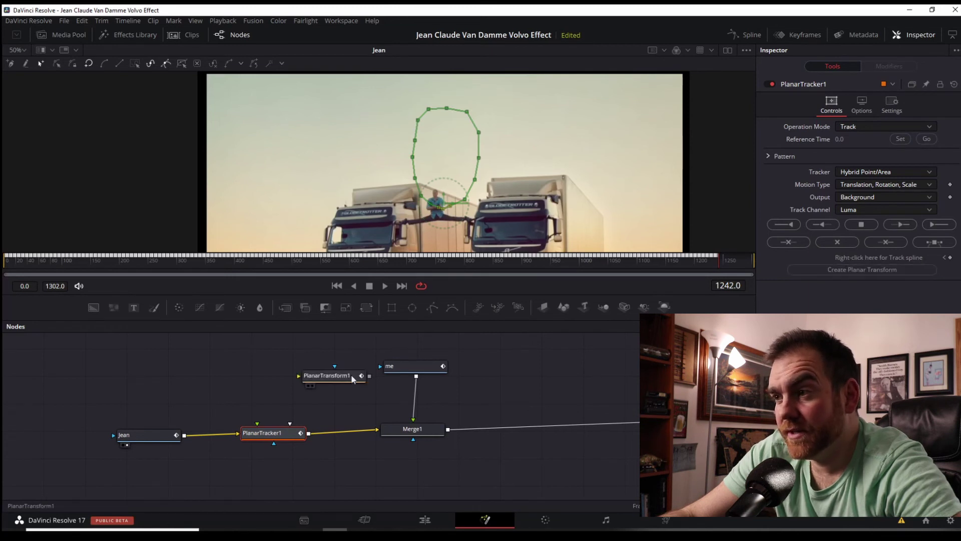
drag(345, 379, 270, 370)
click(269, 368)
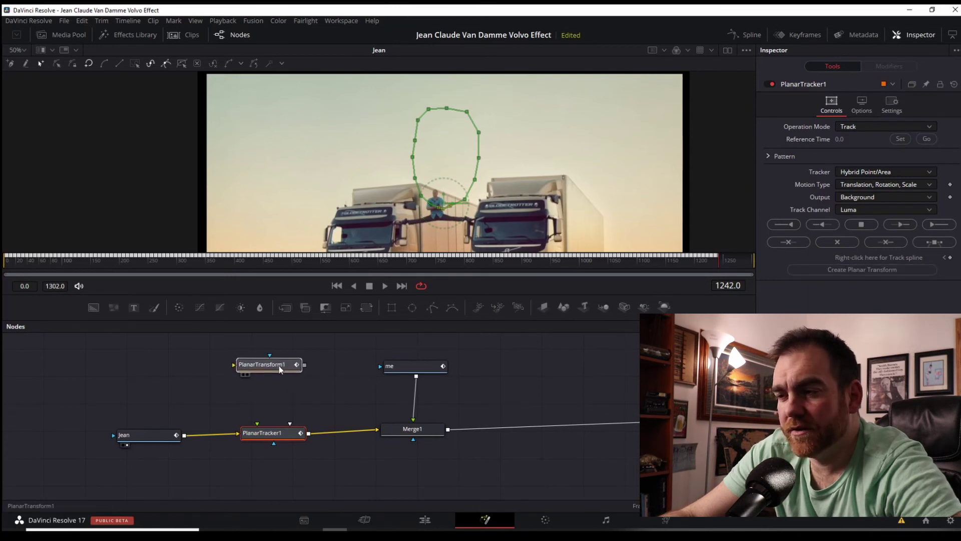
drag(472, 386, 509, 441)
drag(448, 419, 451, 363)
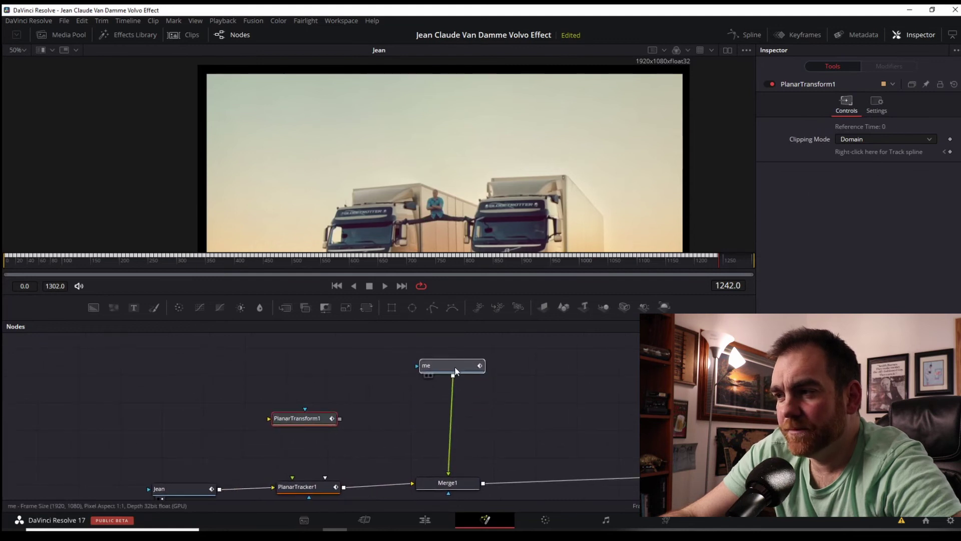
click(317, 419)
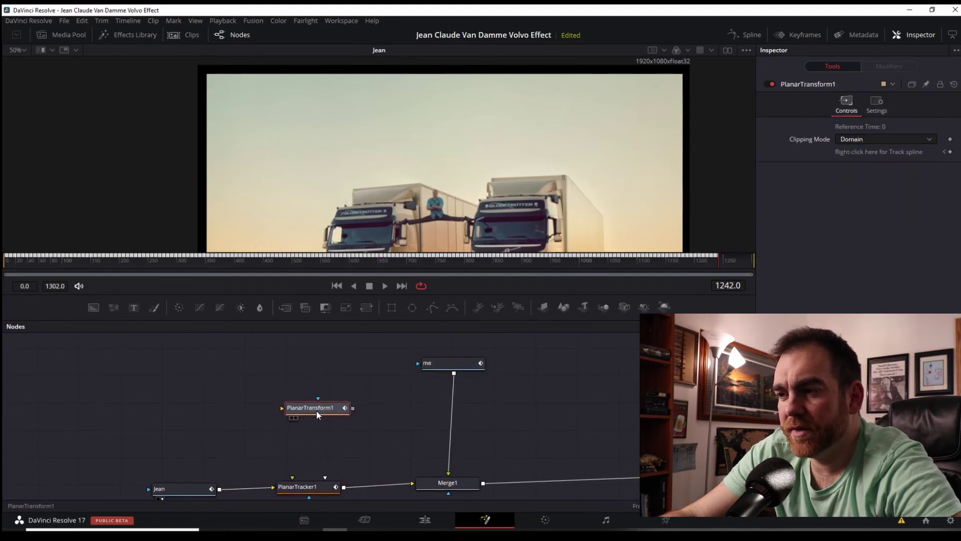
drag(317, 419, 332, 423)
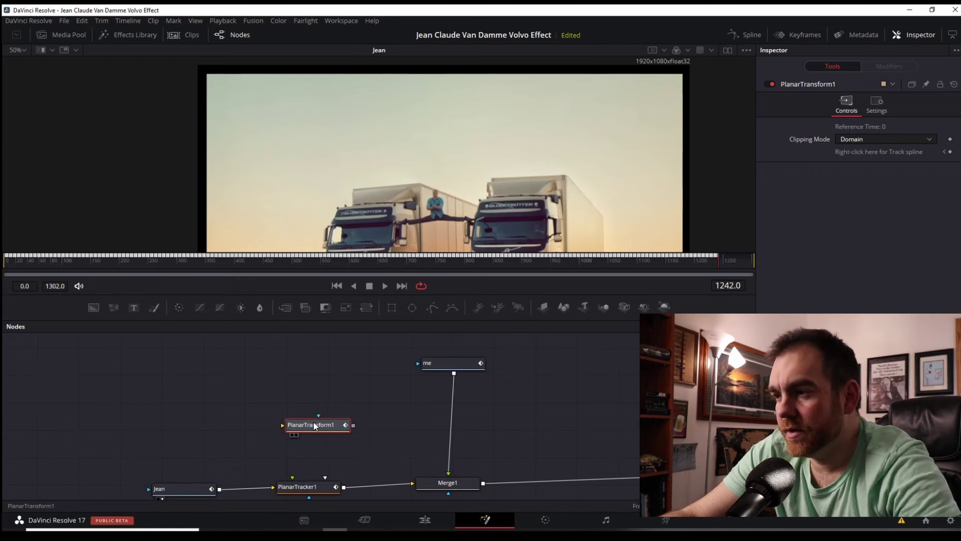
drag(321, 423, 464, 419)
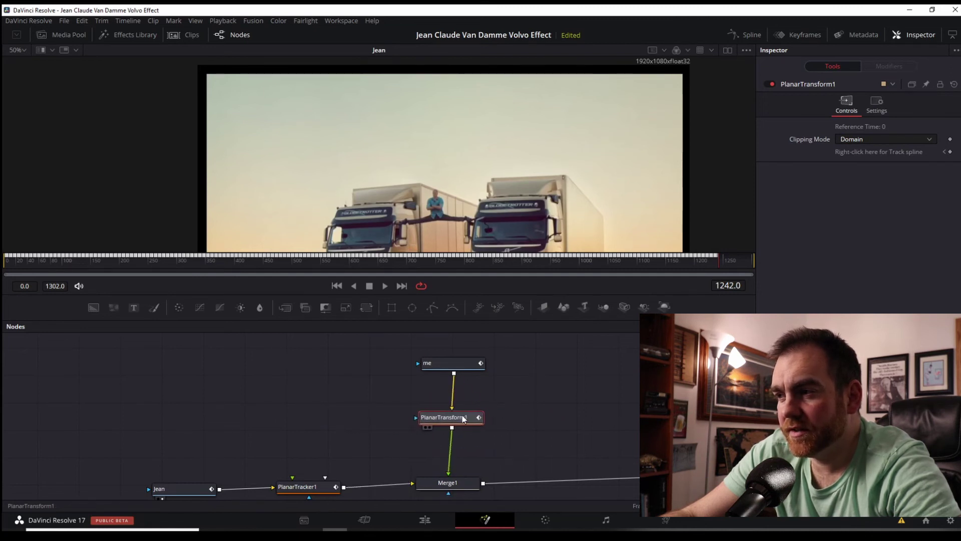
key(Home)
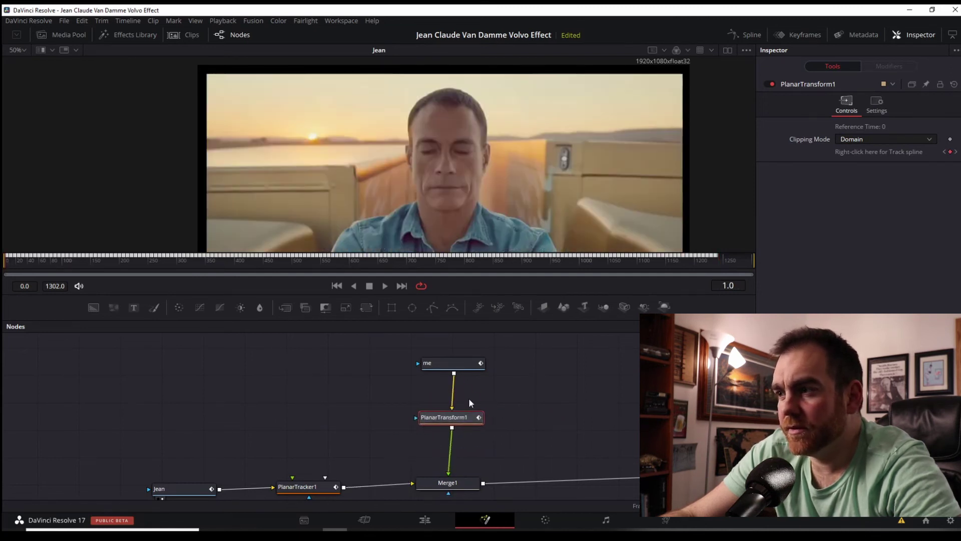
Show the Merge1 composite in the viewer and play back the tracked face
click(458, 483)
scroll(459, 484, down, 1)
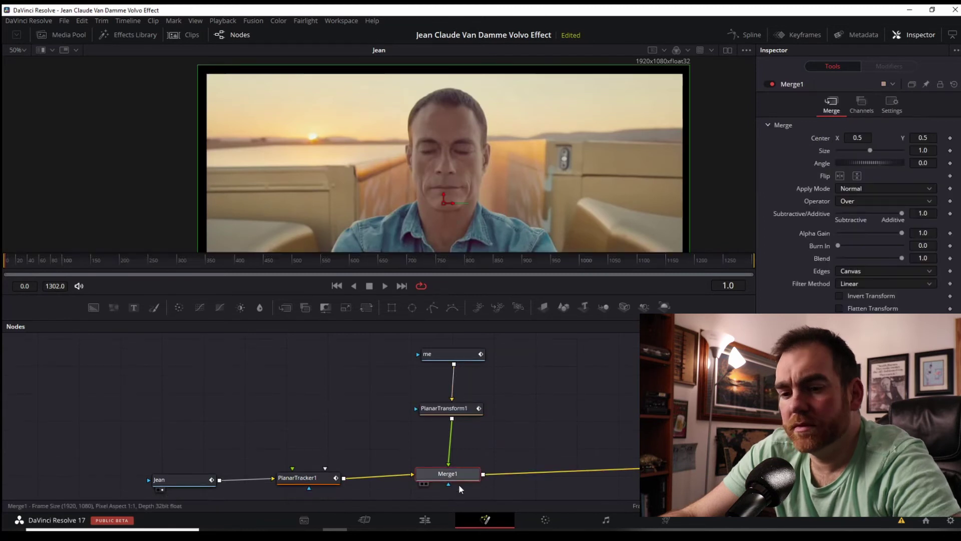
key(1)
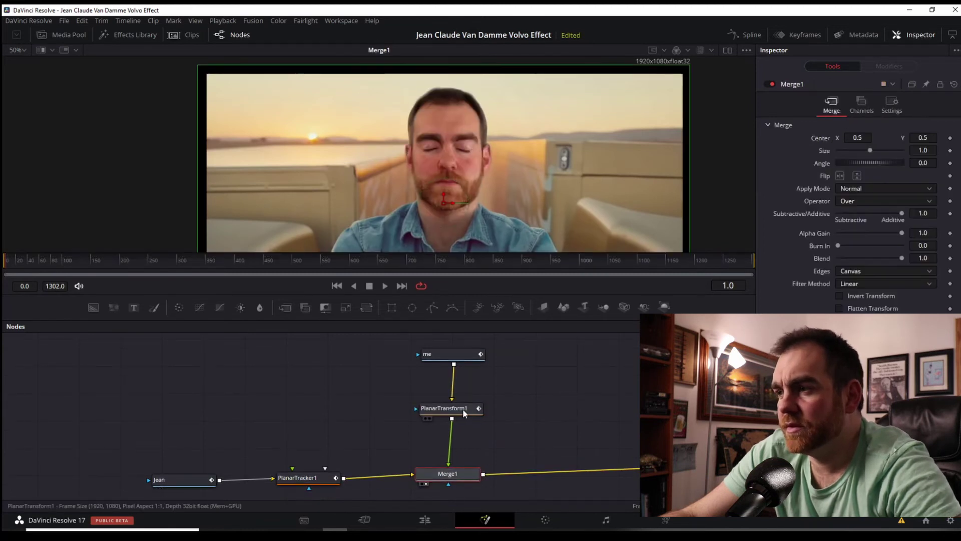
drag(464, 413, 468, 413)
key(space)
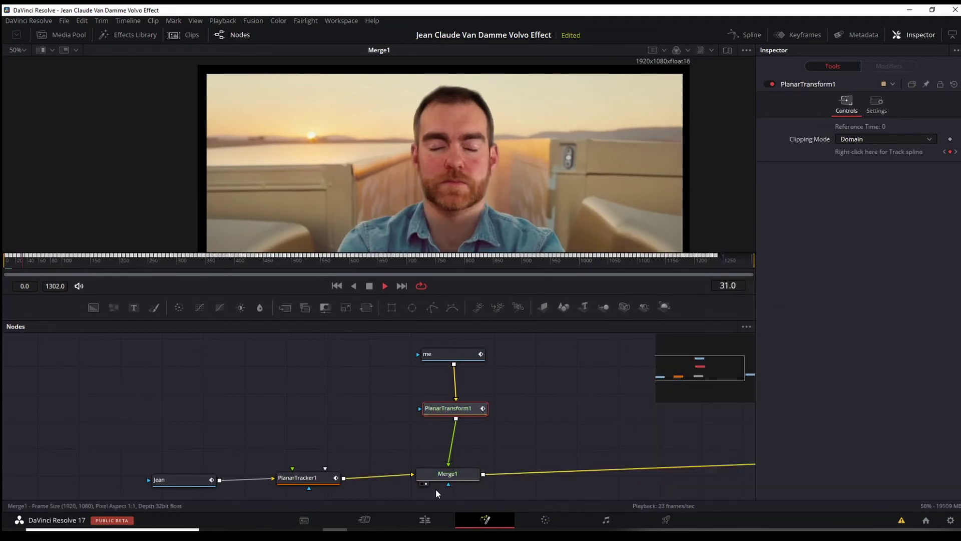
Stop playback, park at frame 181, and zoom the viewer out
key(ctrl+shift+Escape)
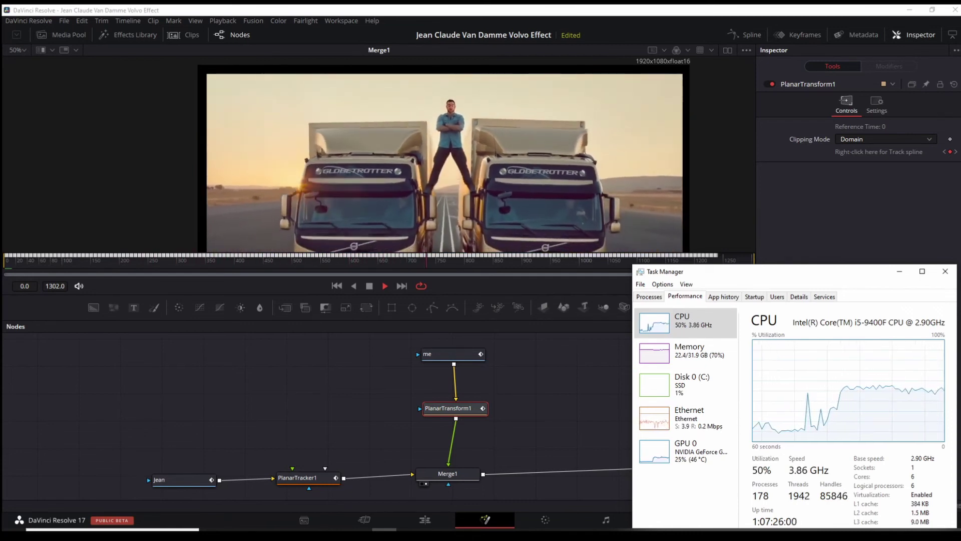
key(space)
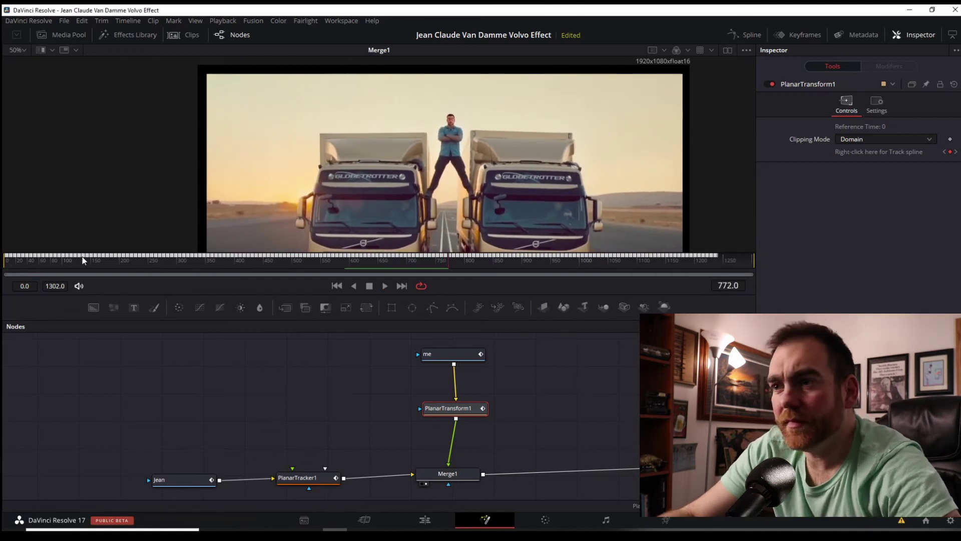
click(108, 257)
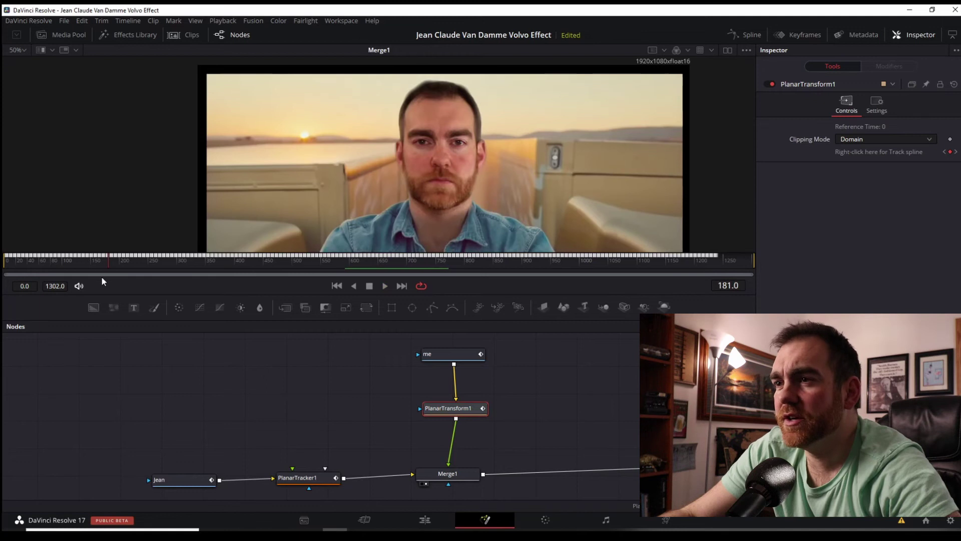
scroll(455, 184, down, 2)
scroll(454, 184, down, 2)
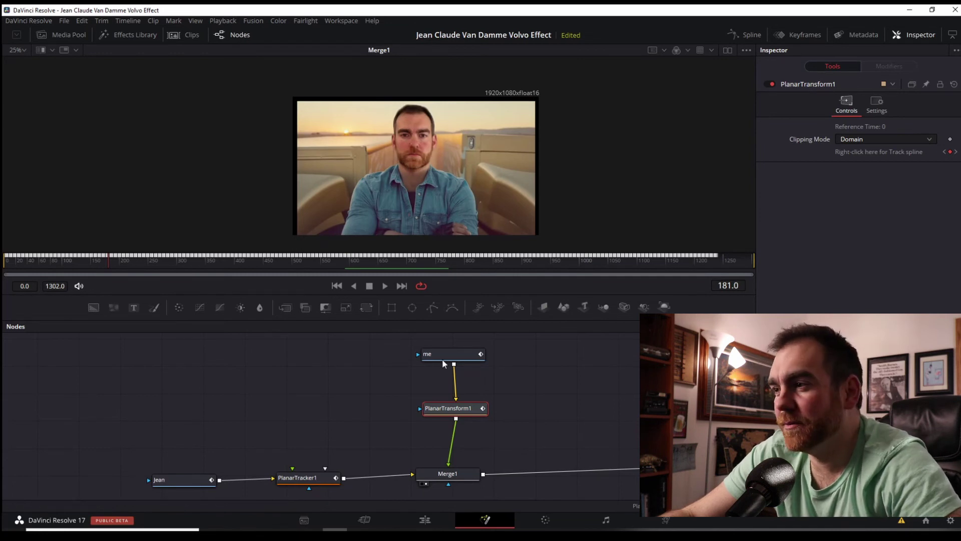
Add a Color Corrector node right after the me footage node
drag(467, 364, 424, 365)
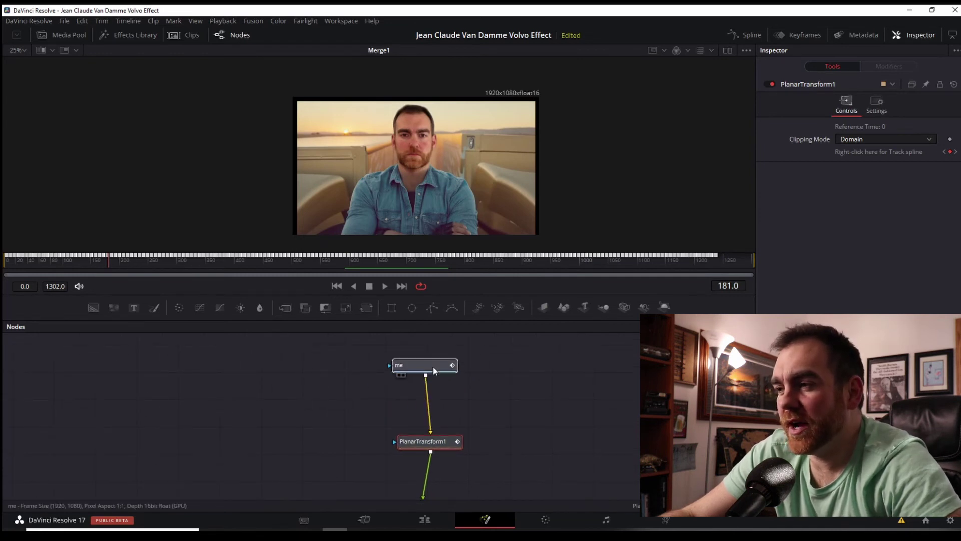
drag(428, 442, 418, 445)
click(424, 365)
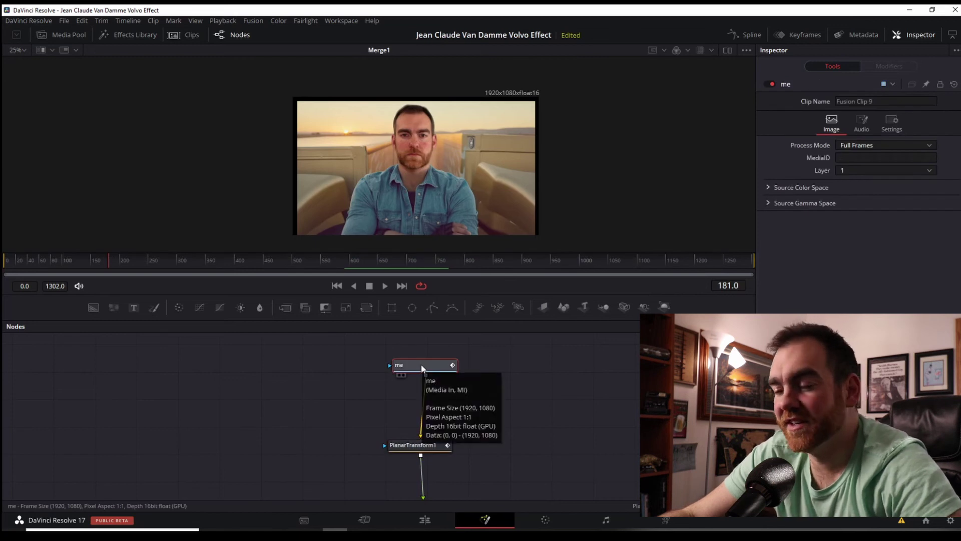
key(shift+space)
text(plan)
text(colo)
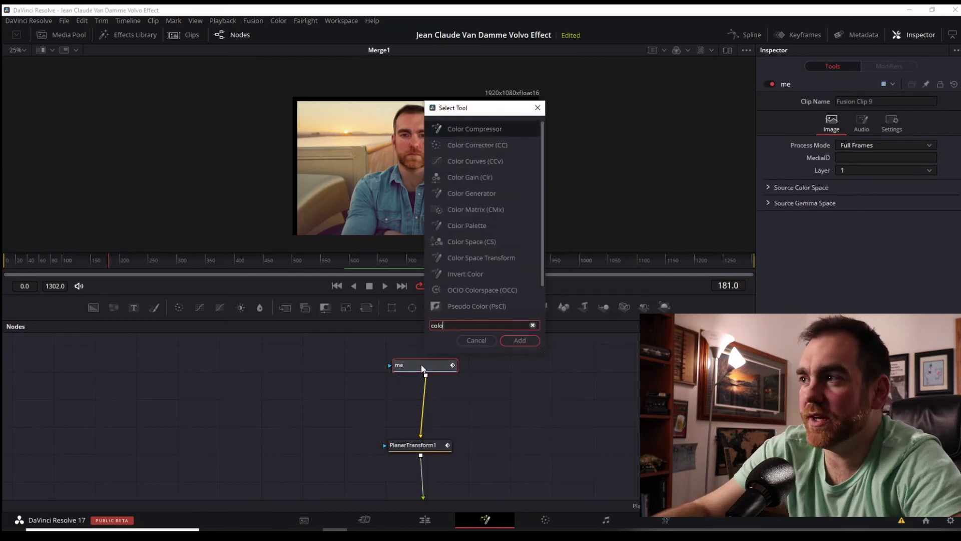
text(r corrector)
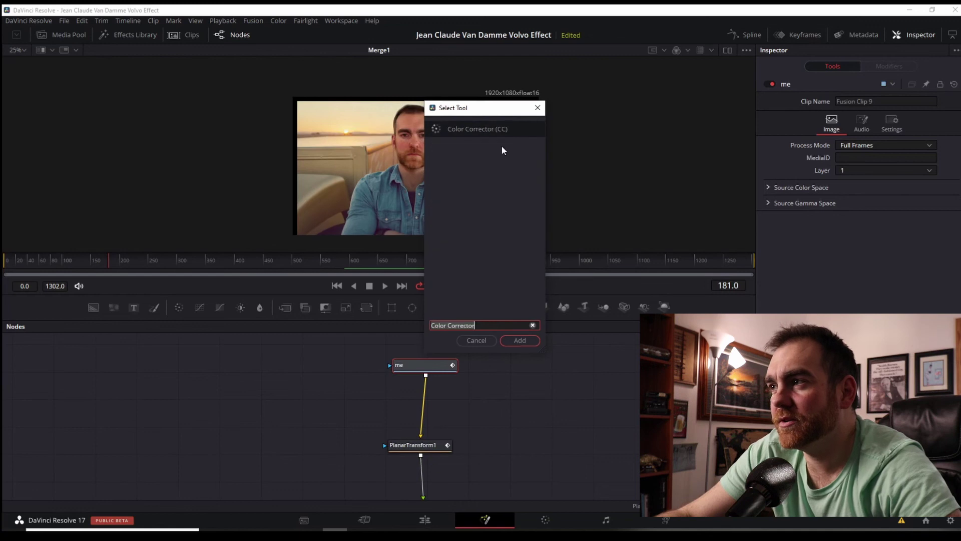
click(519, 341)
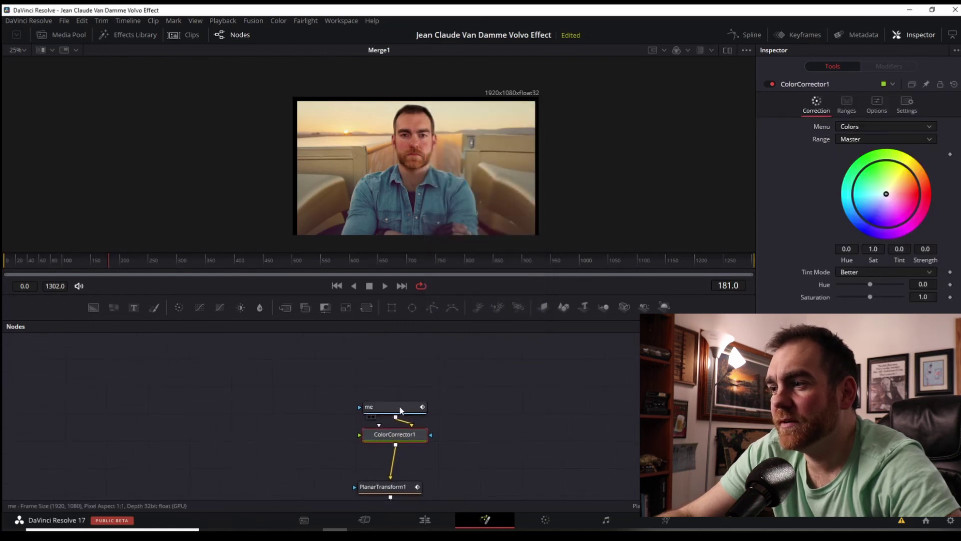
Set ColorCorrector1 saturation to 0.8 and contrast to 0.92
drag(393, 404, 395, 381)
drag(404, 433, 402, 427)
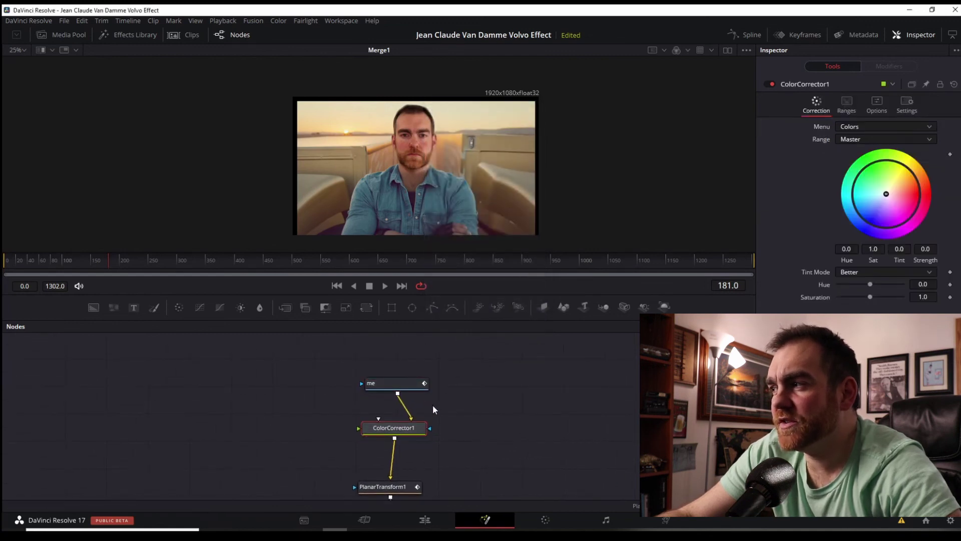
drag(871, 283, 865, 299)
drag(870, 335, 867, 335)
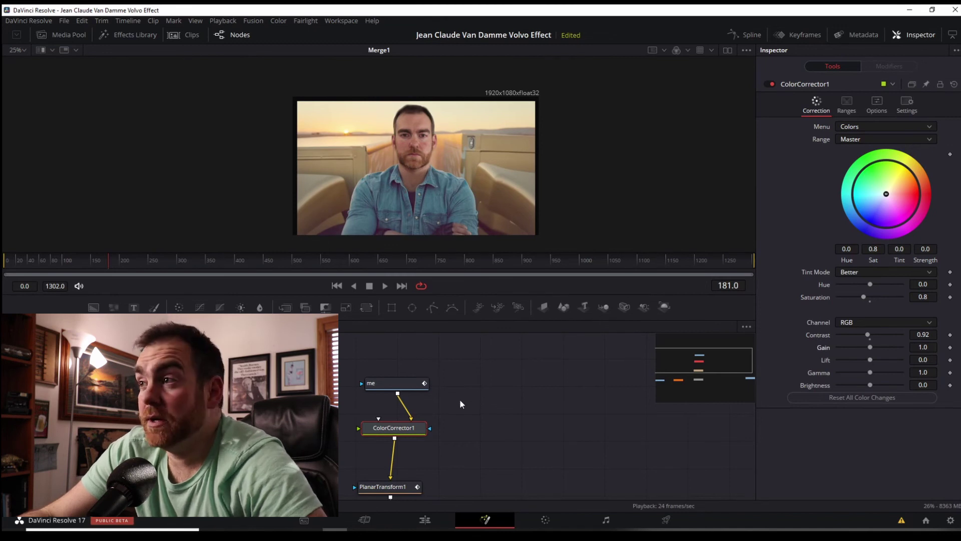
scroll(412, 159, up, 3)
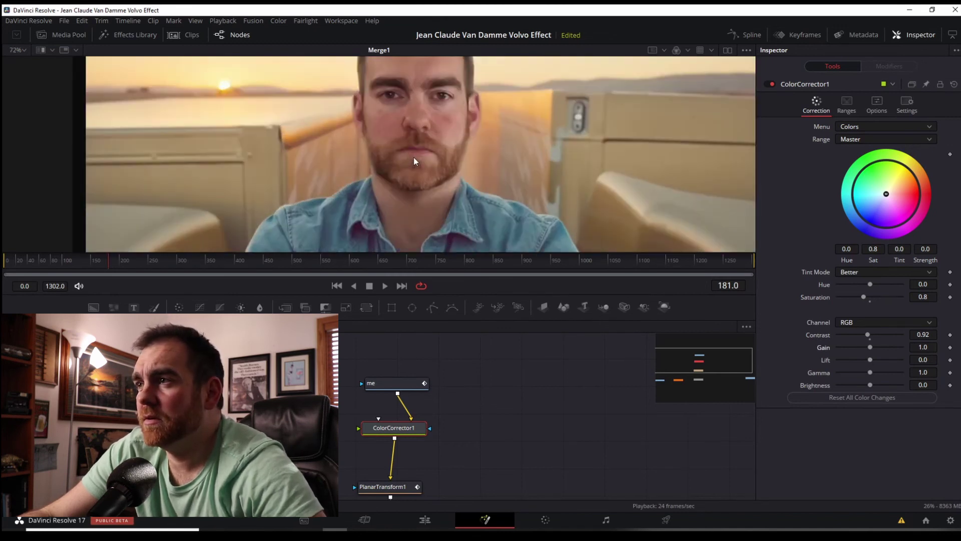
scroll(415, 157, down, 2)
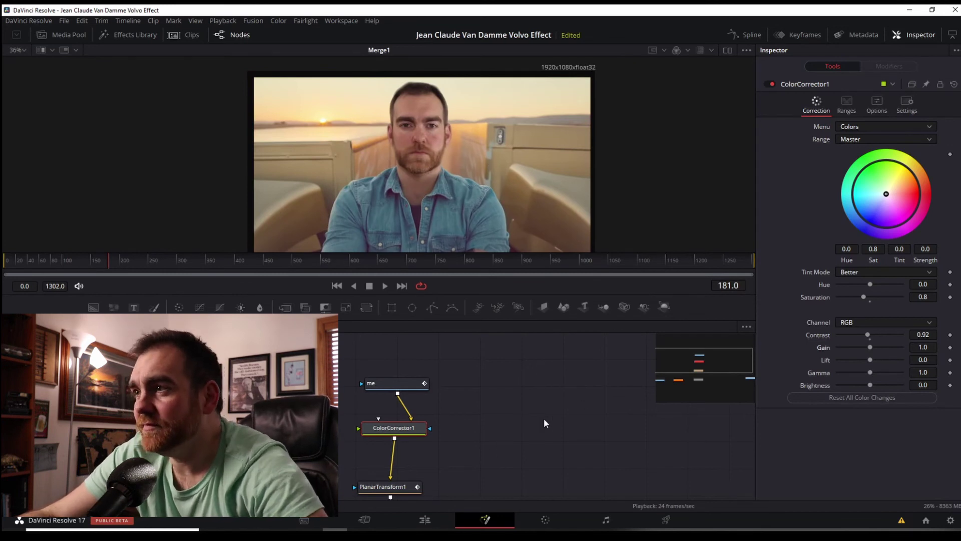
scroll(544, 419, down, 2)
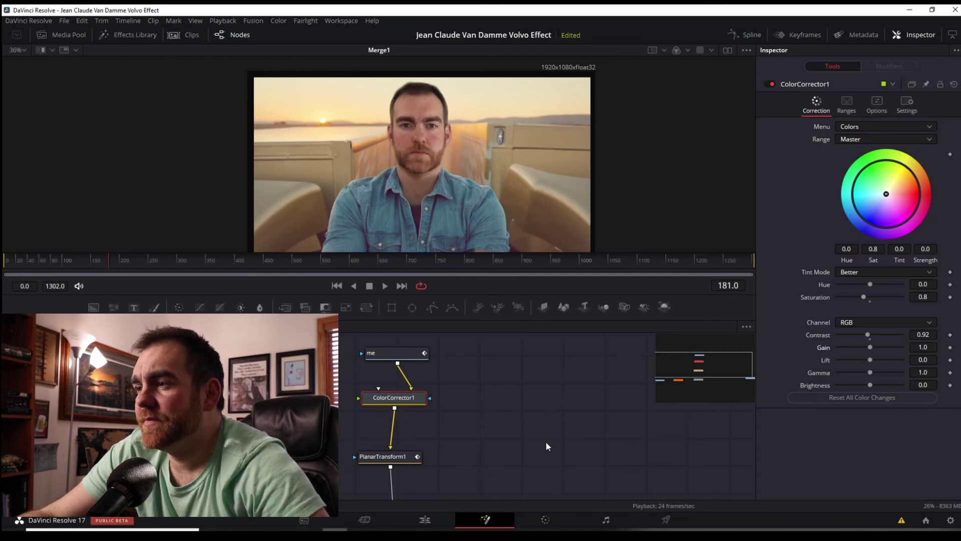
scroll(546, 440, down, 3)
drag(565, 440, 531, 422)
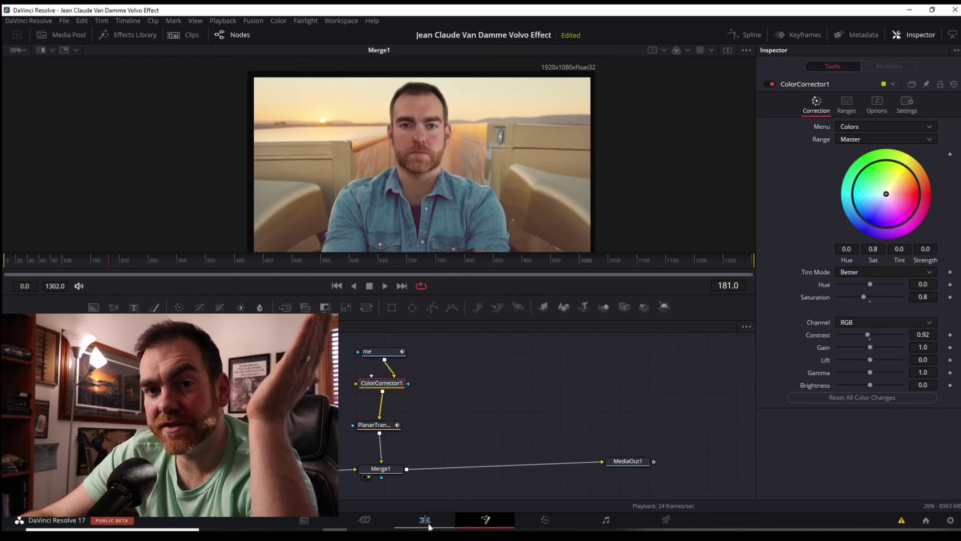
Insert Transform1 after me, shrink the face slightly, then return to the Edit page
click(389, 354)
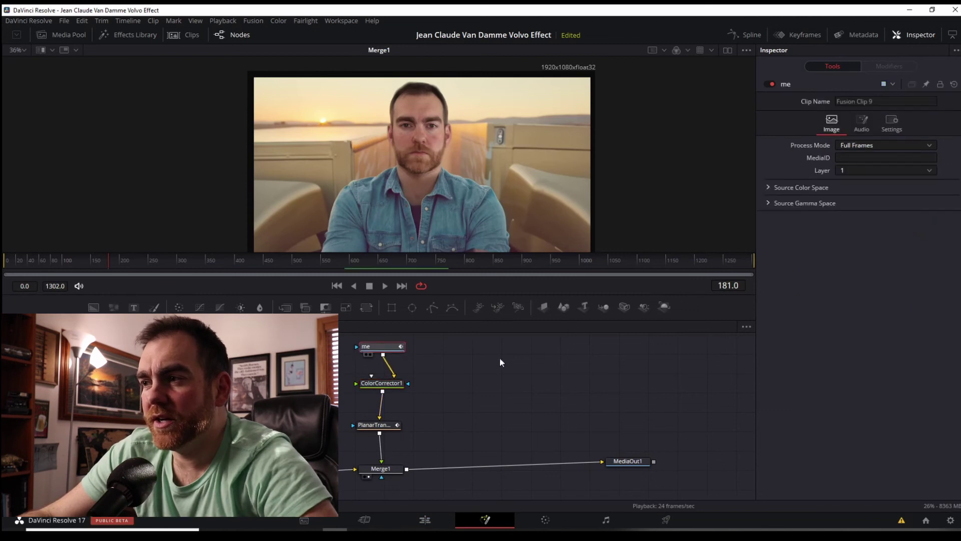
scroll(461, 376, up, 2)
drag(401, 374, 403, 356)
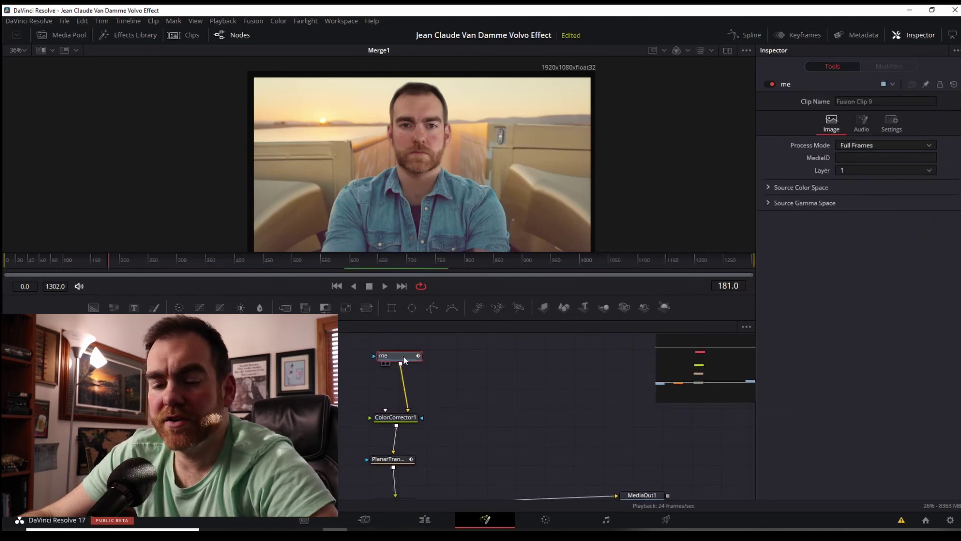
key(shift+space)
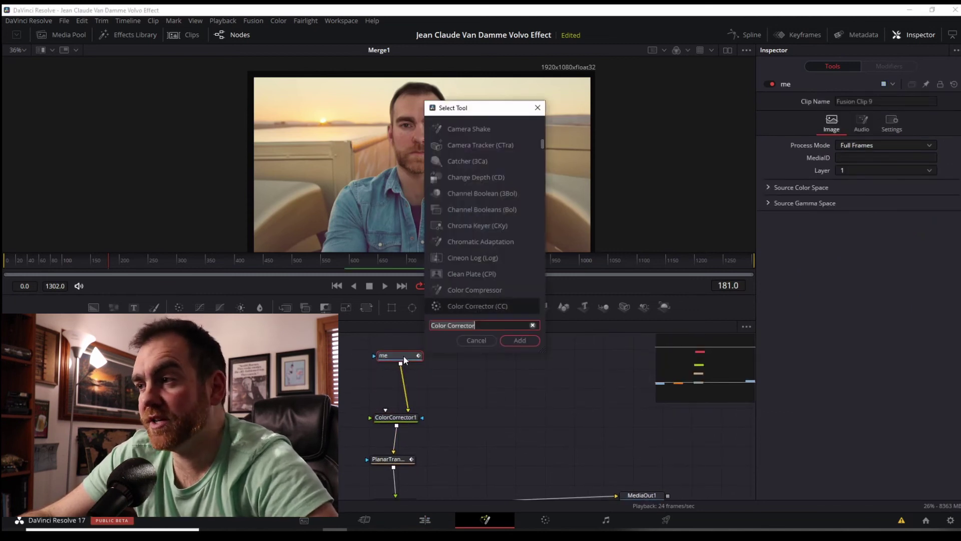
text(tran)
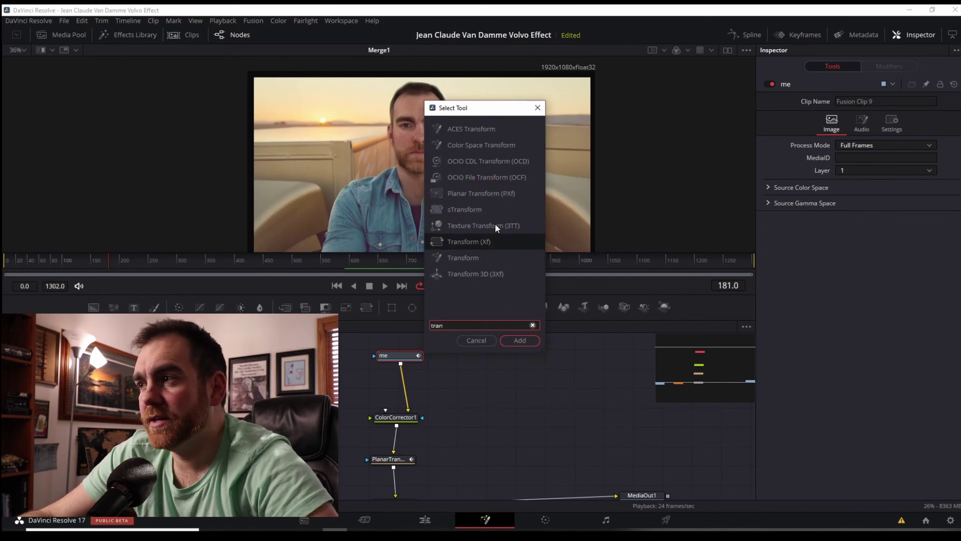
click(524, 344)
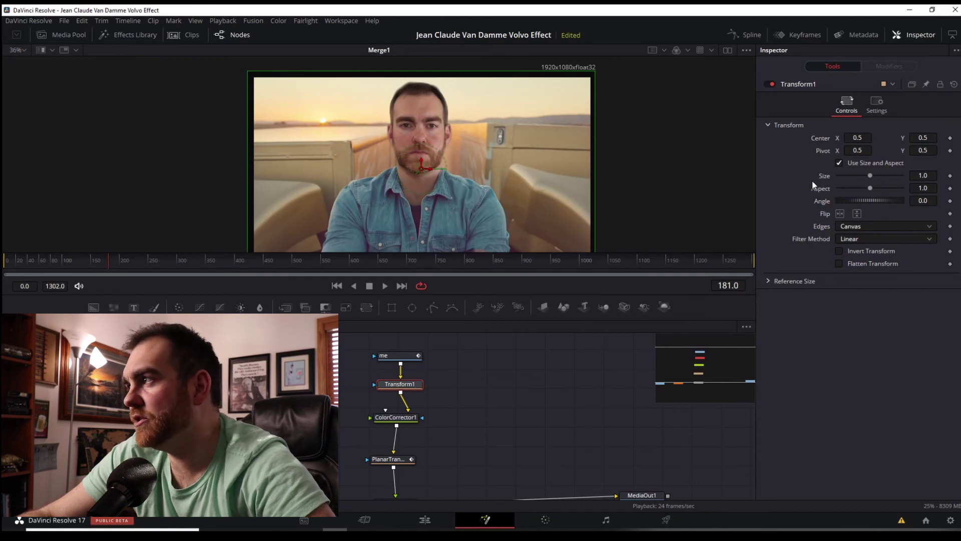
drag(871, 176, 869, 174)
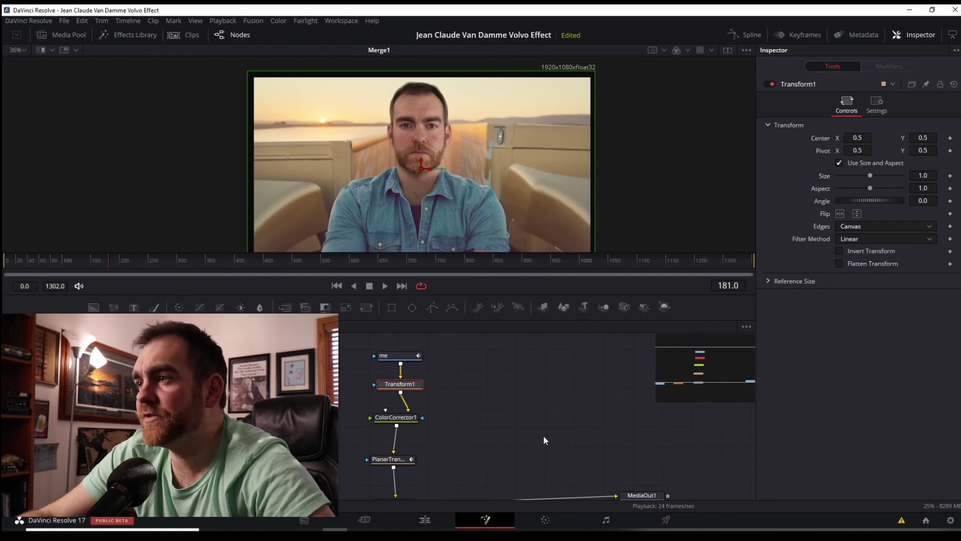
click(425, 520)
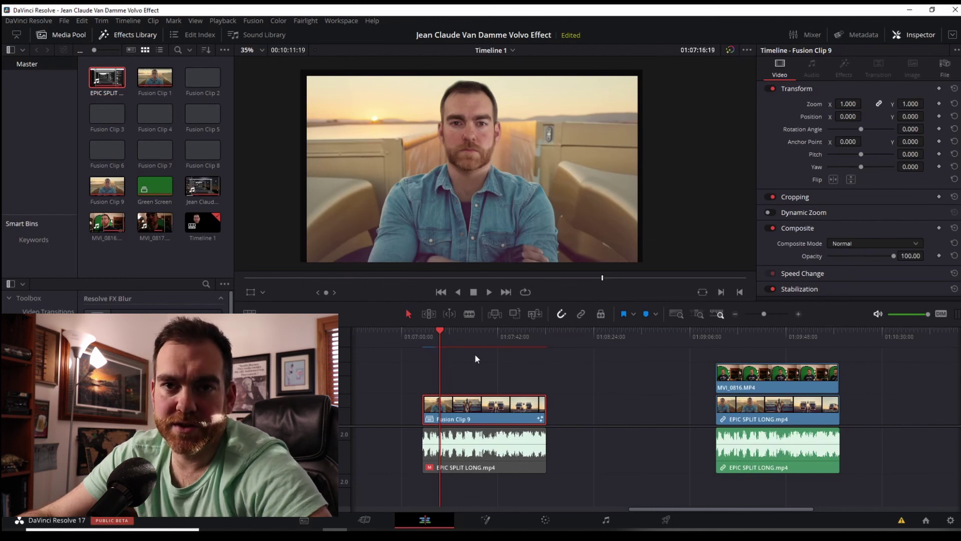
Bring up Task Manager showing the CPU performance graph at 100% utilization
key(ctrl+shift+Escape)
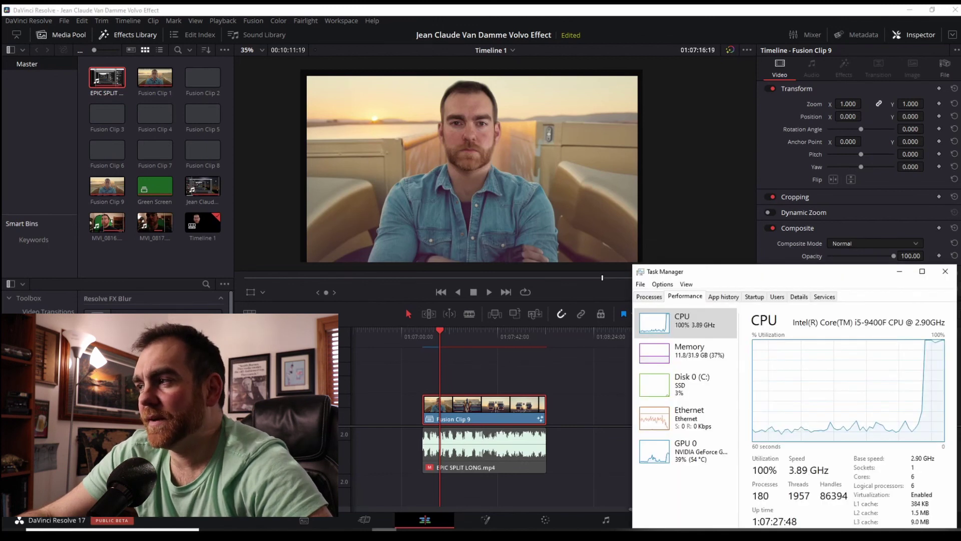